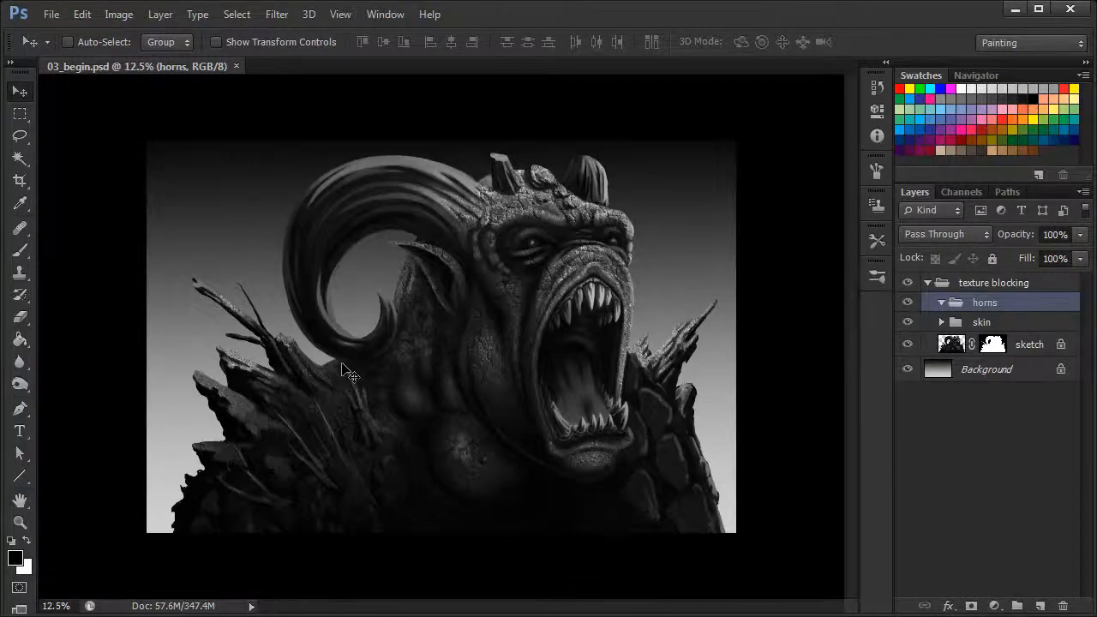
# - Copy the full-width upper half of the wood.jpg texture into the horns group of 03_begin.psd
pyautogui.hotkey('ctrl', '+')
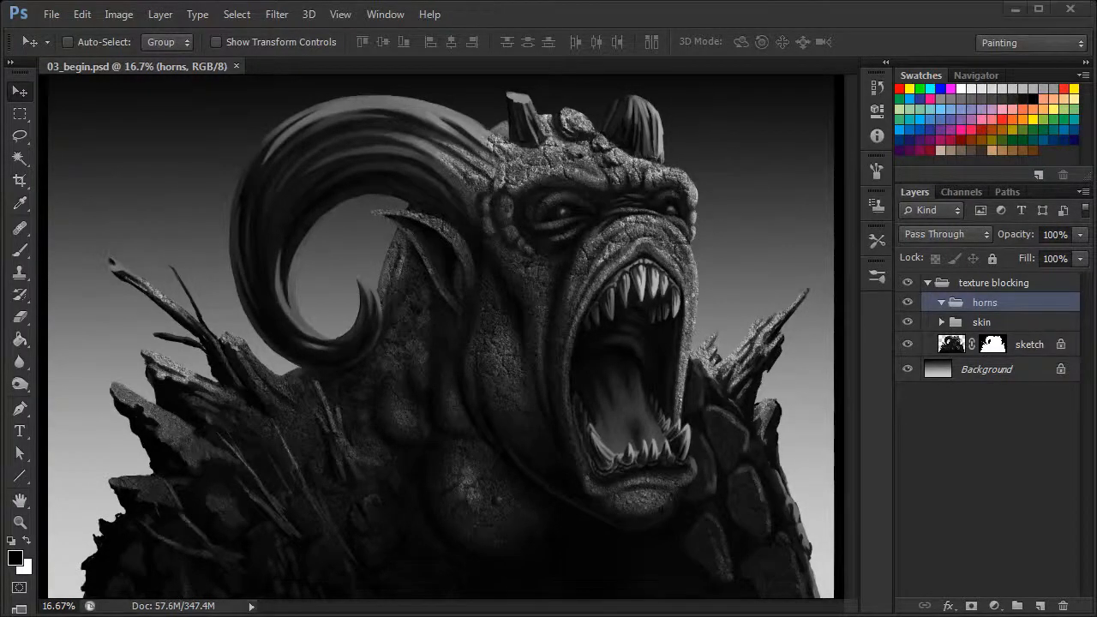
pyautogui.hotkey('ctrl', 'Tab')
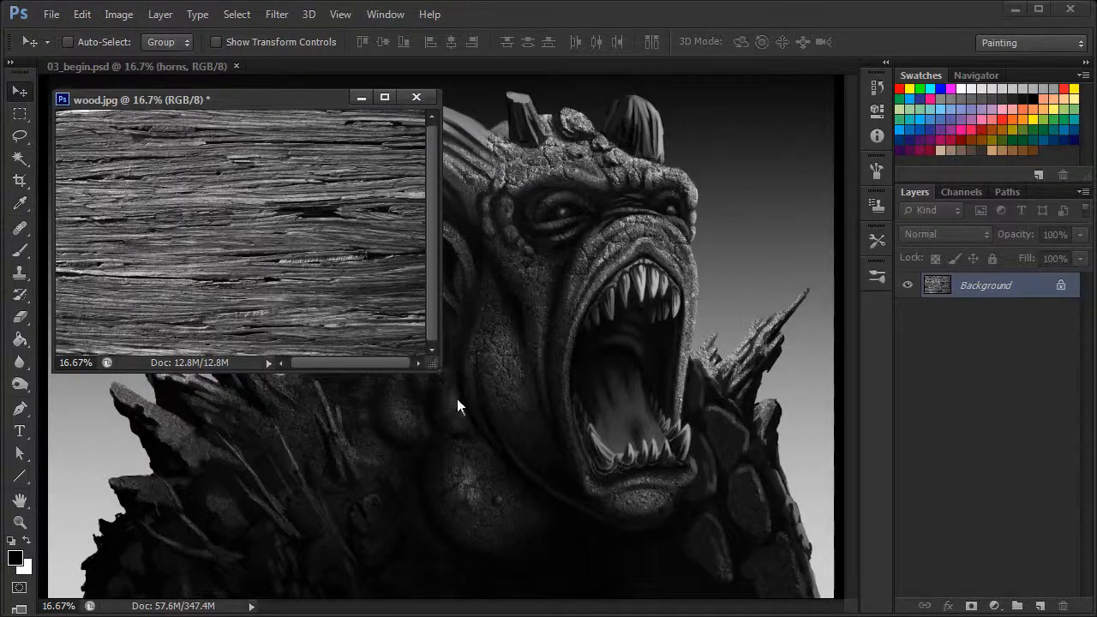
pyautogui.moveTo(435, 365); pyautogui.dragTo(501, 453)
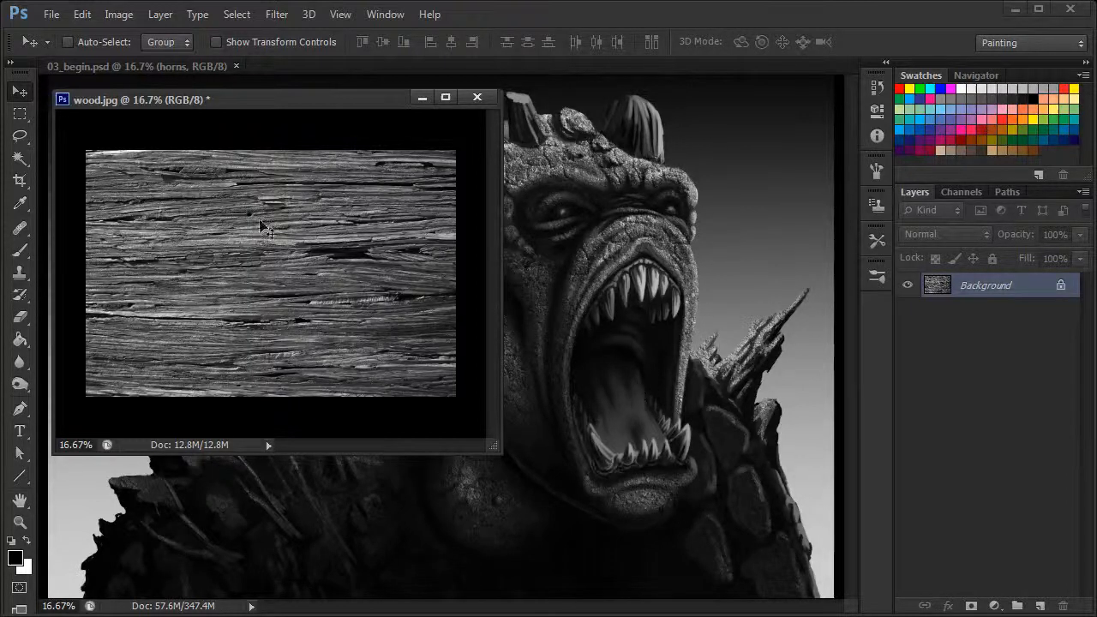
pyautogui.click(20, 115)
pyautogui.moveTo(86, 151); pyautogui.dragTo(467, 271)
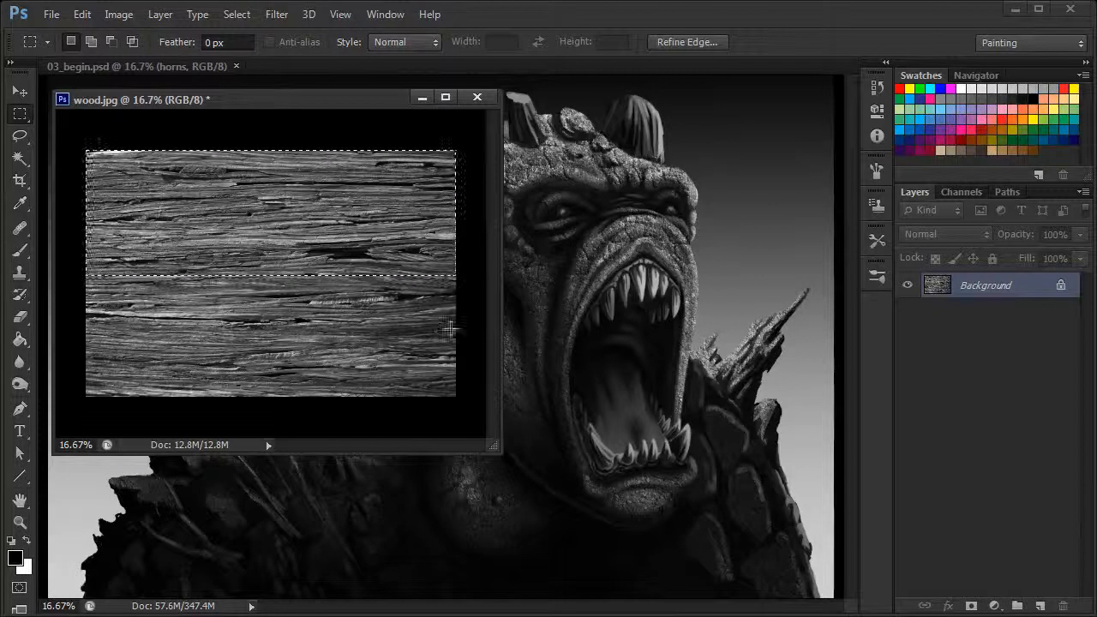
pyautogui.click(21, 94)
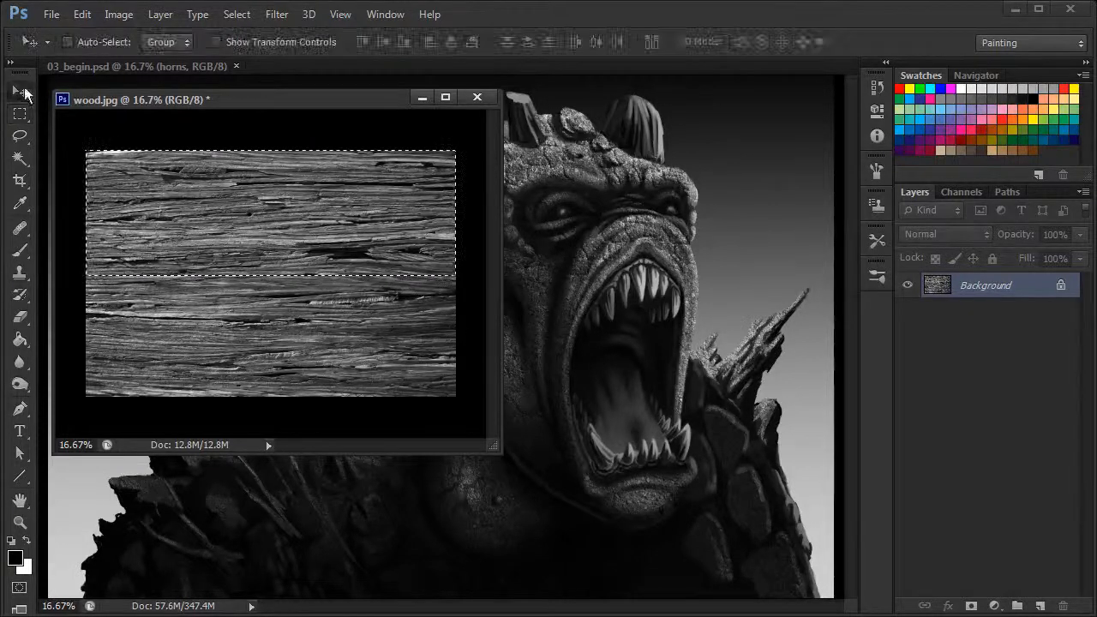
pyautogui.moveTo(204, 244); pyautogui.dragTo(612, 284)
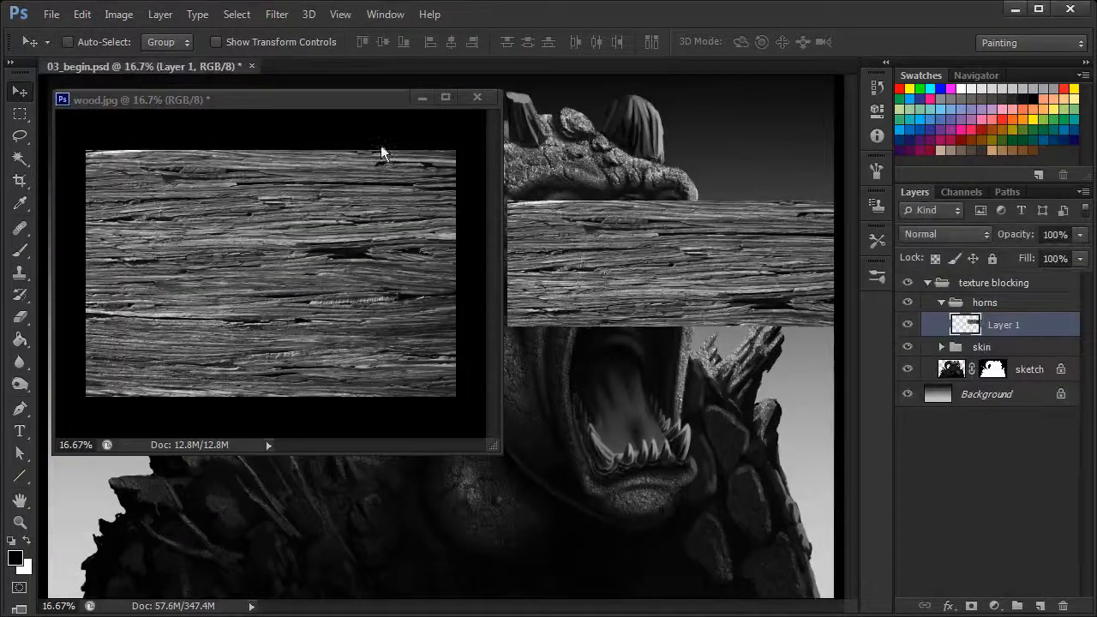
# - Zoom the wood.jpg document out until its window shrinks clear of the creature painting
pyautogui.click(393, 206)
pyautogui.hotkey('ctrl', '-')
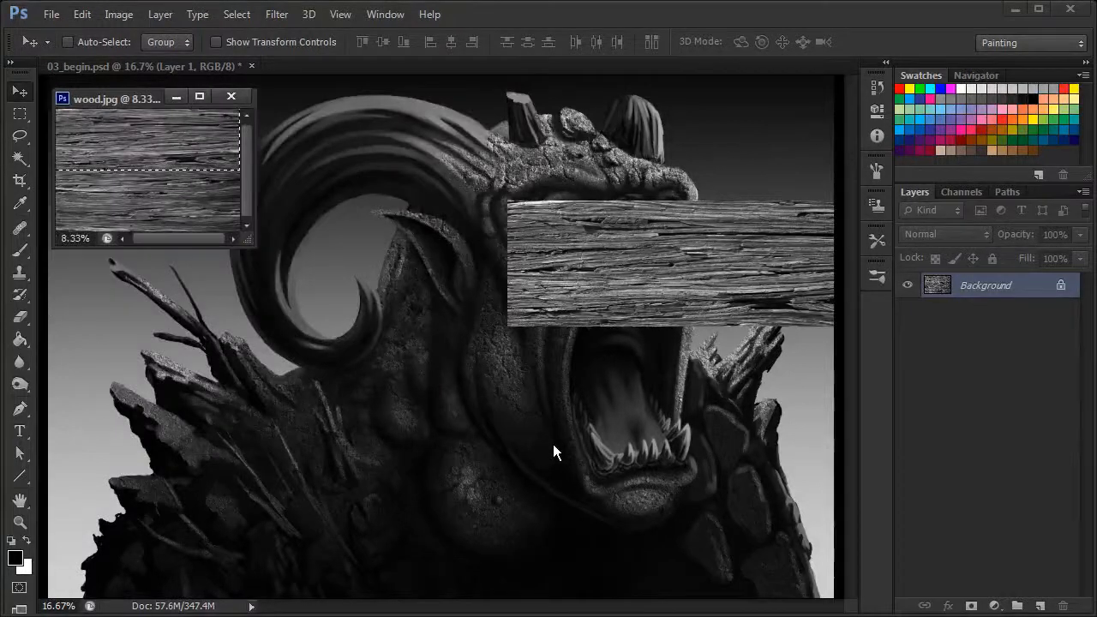
pyautogui.hotkey('ctrl', '-')
pyautogui.hotkey('ctrl', '-')
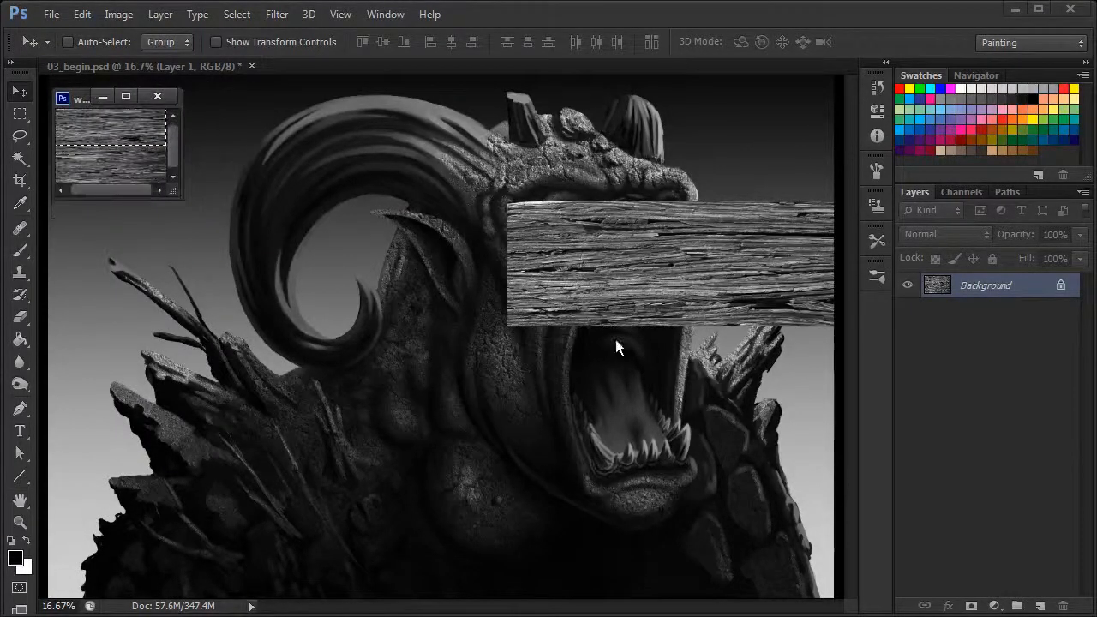
# - Move the wood texture over the upper part of the large curled horn and lower its layer opacity to 59%
pyautogui.click(713, 288)
pyautogui.moveTo(736, 297); pyautogui.dragTo(496, 299)
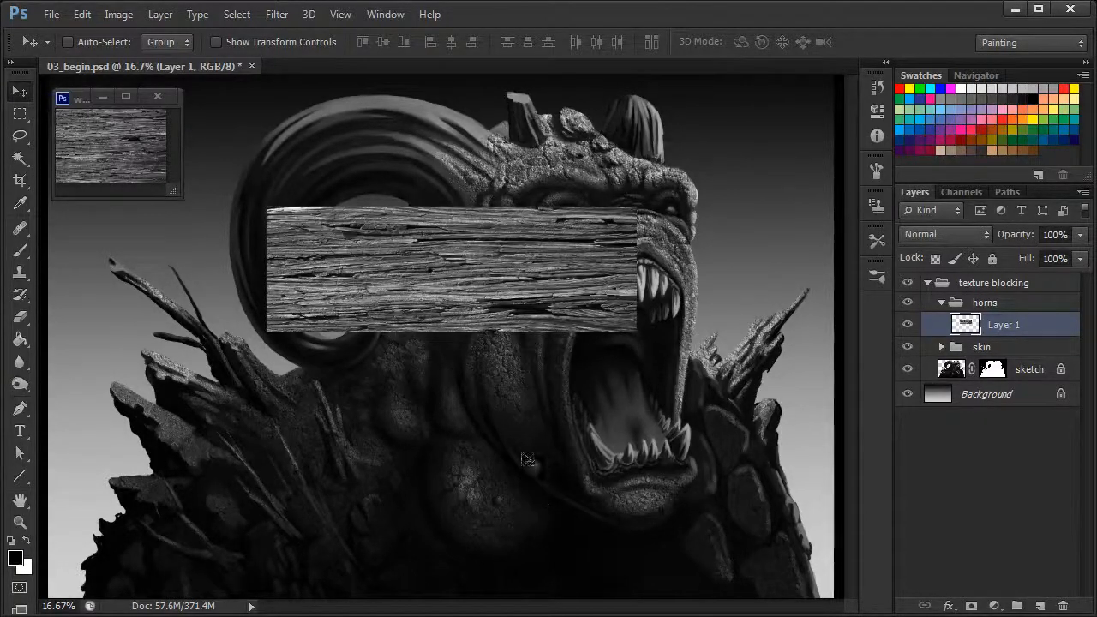
pyautogui.moveTo(528, 301); pyautogui.dragTo(462, 184)
pyautogui.hotkey('ctrl', '+')
pyautogui.moveTo(542, 263); pyautogui.dragTo(630, 467)
pyautogui.moveTo(592, 312)
pyautogui.mouseDown()
pyautogui.moveTo(587, 339)
pyautogui.moveTo(549, 365)
pyautogui.moveTo(542, 315)
pyautogui.moveTo(577, 330)
pyautogui.moveTo(571, 316)
pyautogui.mouseUp()
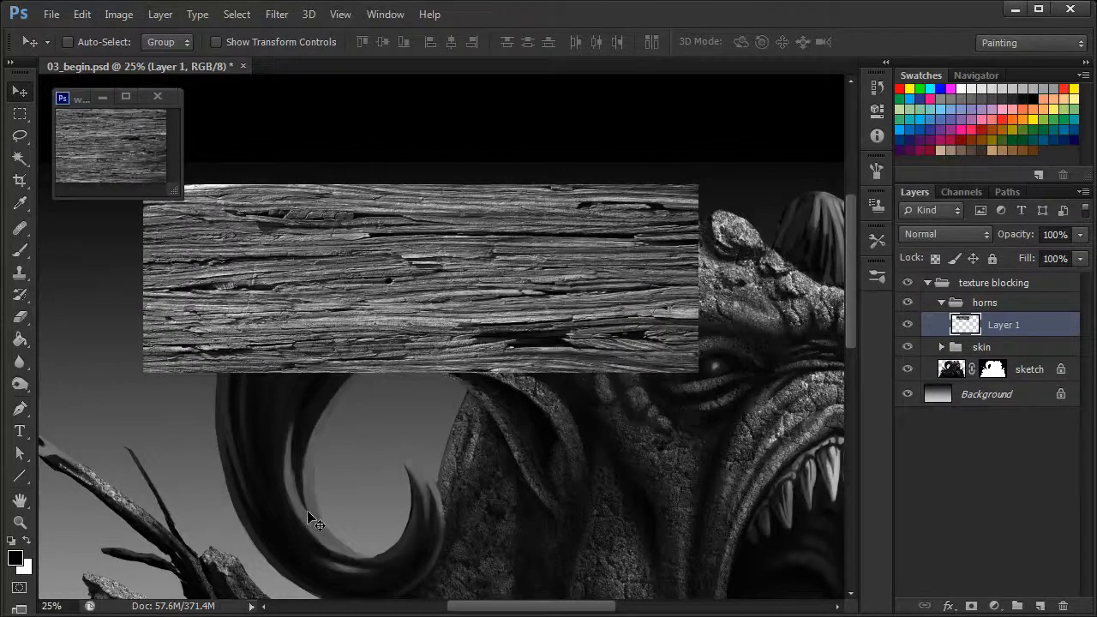
pyautogui.moveTo(623, 333); pyautogui.dragTo(608, 331)
pyautogui.moveTo(1020, 238); pyautogui.dragTo(1006, 240)
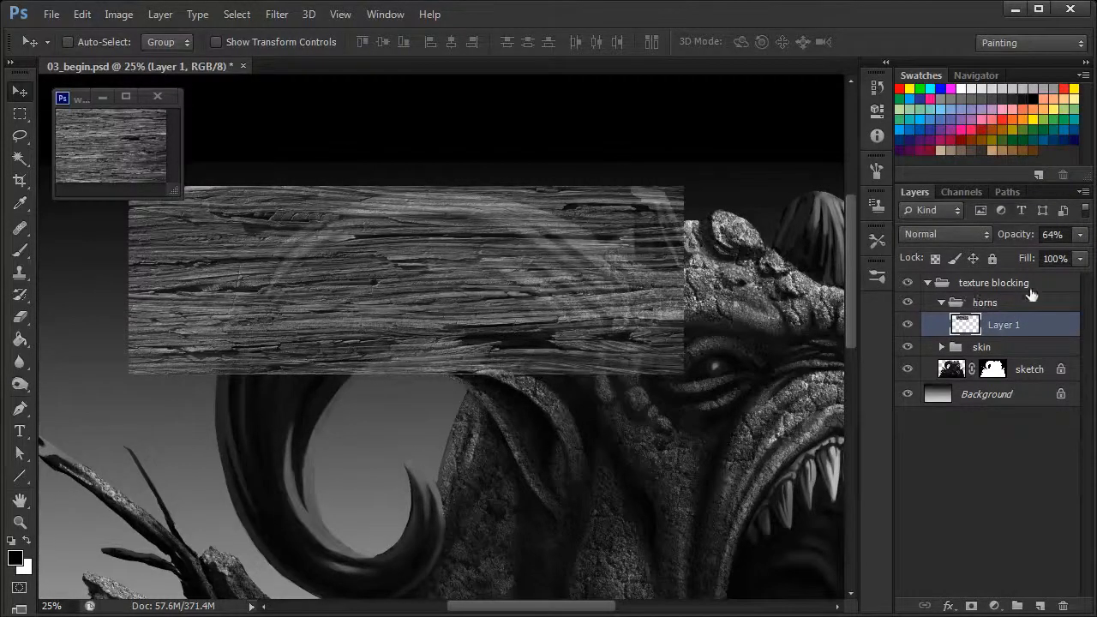
pyautogui.moveTo(1021, 236); pyautogui.dragTo(1017, 240)
# - Free-transform the wood texture to about 22° rotation, 101% width and 104% height, placing it along the horn's upper section
pyautogui.hotkey('ctrl', 't')
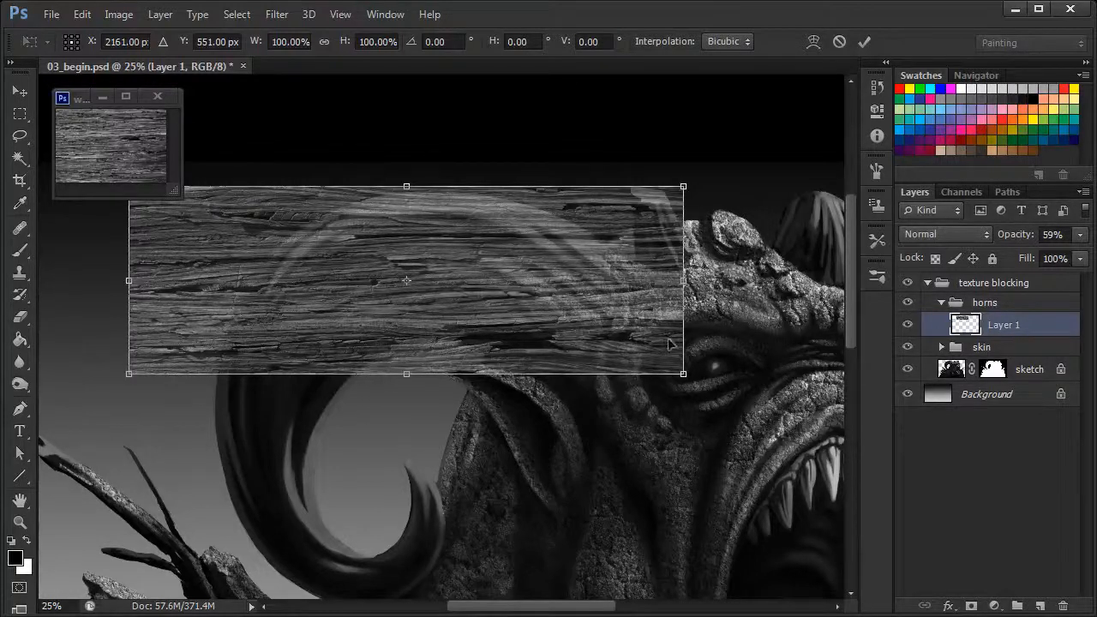
pyautogui.moveTo(682, 374); pyautogui.dragTo(706, 381)
pyautogui.moveTo(769, 348); pyautogui.dragTo(729, 470)
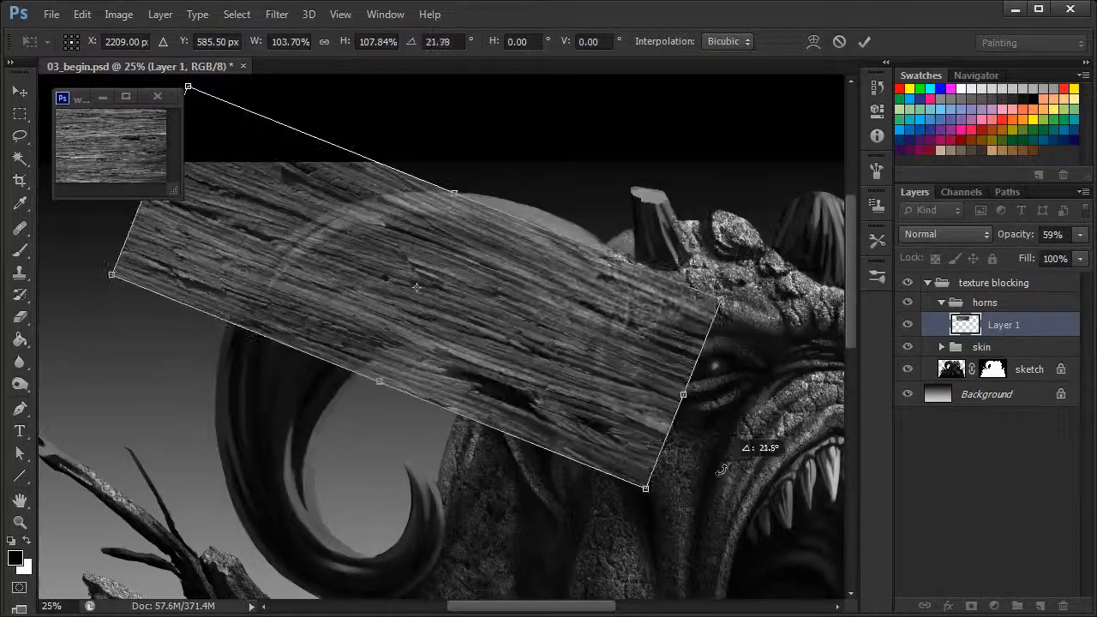
pyautogui.moveTo(645, 482); pyautogui.dragTo(638, 451)
pyautogui.moveTo(647, 390); pyautogui.dragTo(593, 541)
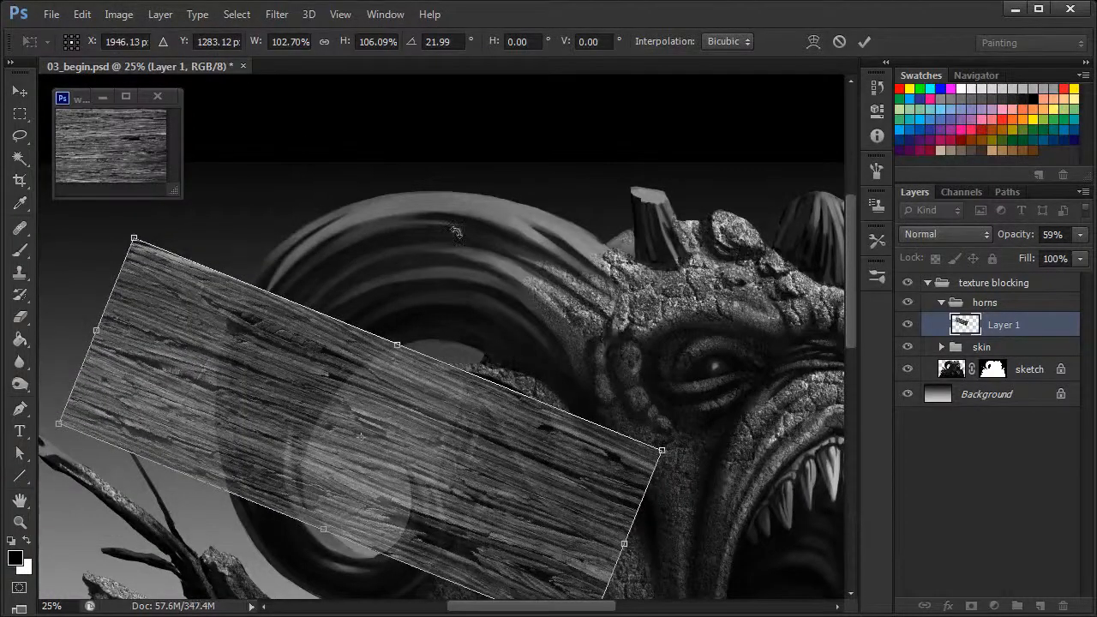
pyautogui.moveTo(535, 511); pyautogui.dragTo(593, 323)
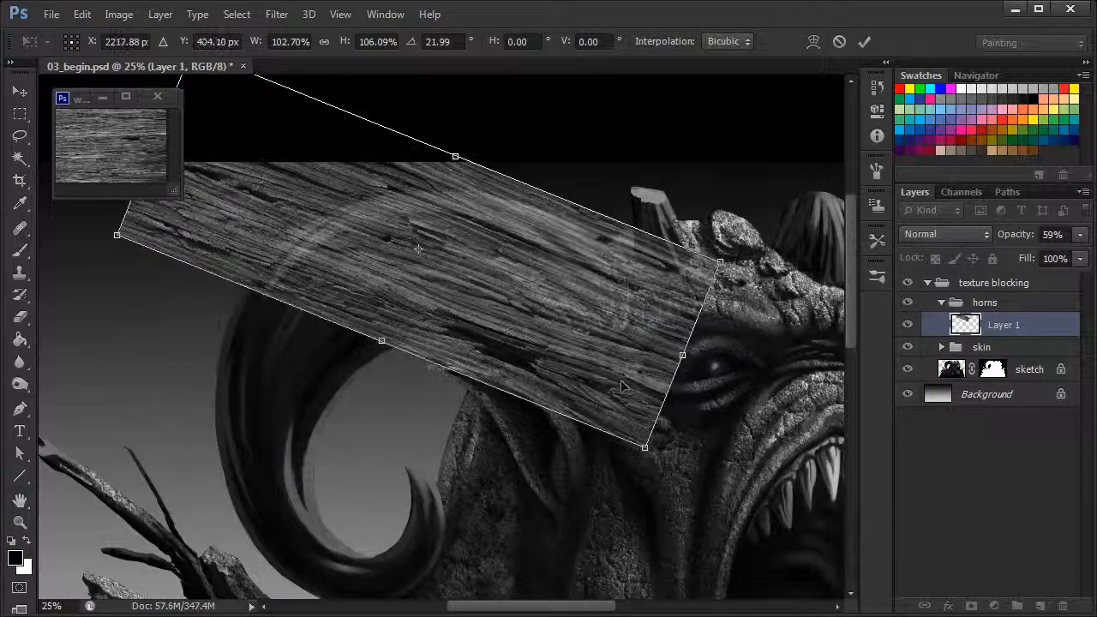
pyautogui.moveTo(645, 447); pyautogui.dragTo(611, 394)
pyautogui.moveTo(583, 294)
pyautogui.mouseDown()
pyautogui.moveTo(536, 377)
pyautogui.moveTo(589, 291)
pyautogui.mouseUp()
pyautogui.moveTo(698, 334); pyautogui.dragTo(700, 329)
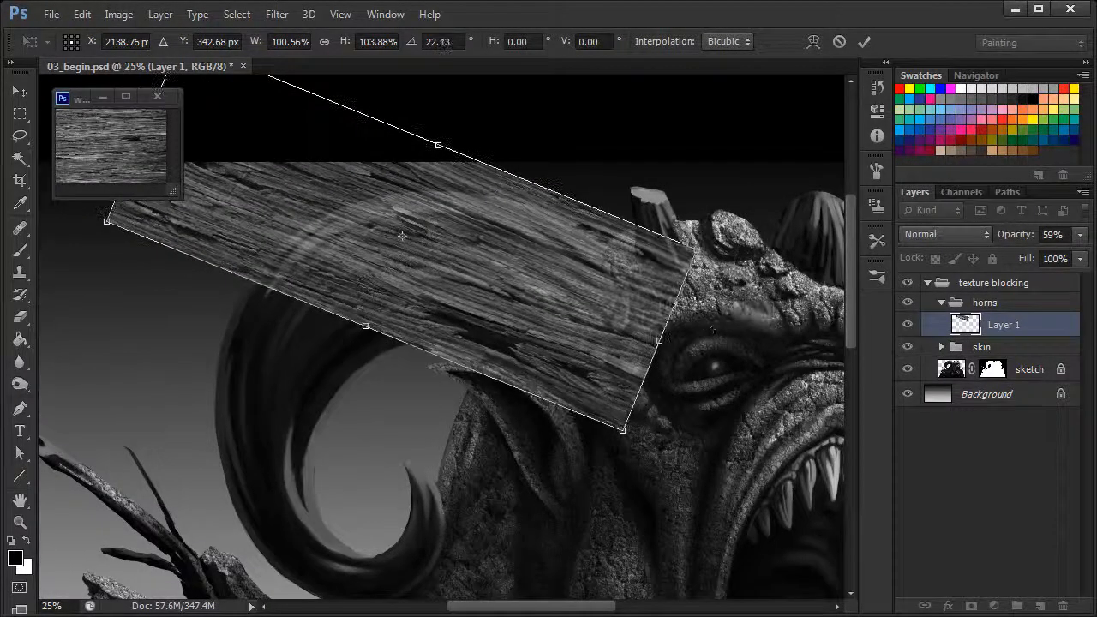
# - Warp the wood texture, bending its outer end down around the curve of the large horn
pyautogui.rightClick(444, 203)
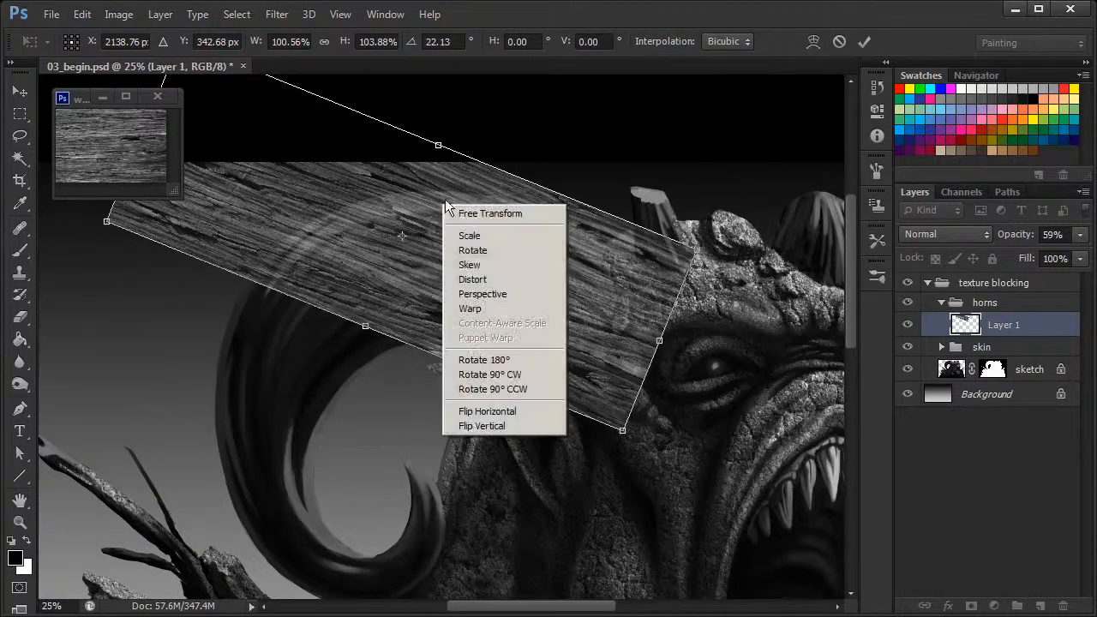
pyautogui.click(476, 308)
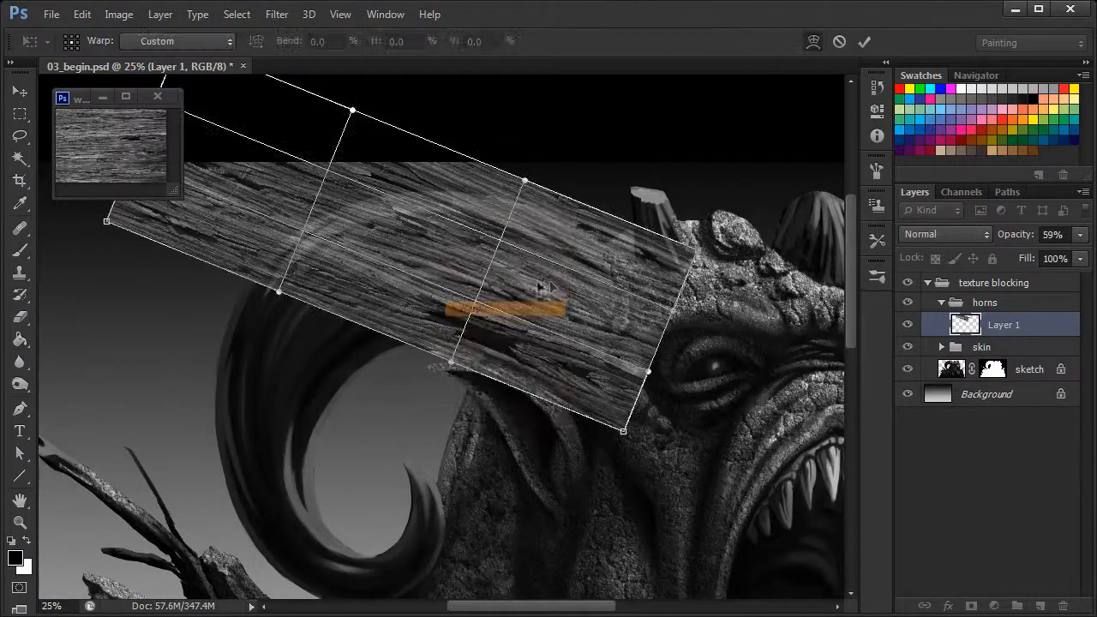
pyautogui.moveTo(114, 227); pyautogui.dragTo(335, 432)
pyautogui.moveTo(204, 177); pyautogui.dragTo(249, 403)
pyautogui.moveTo(213, 90); pyautogui.dragTo(232, 264)
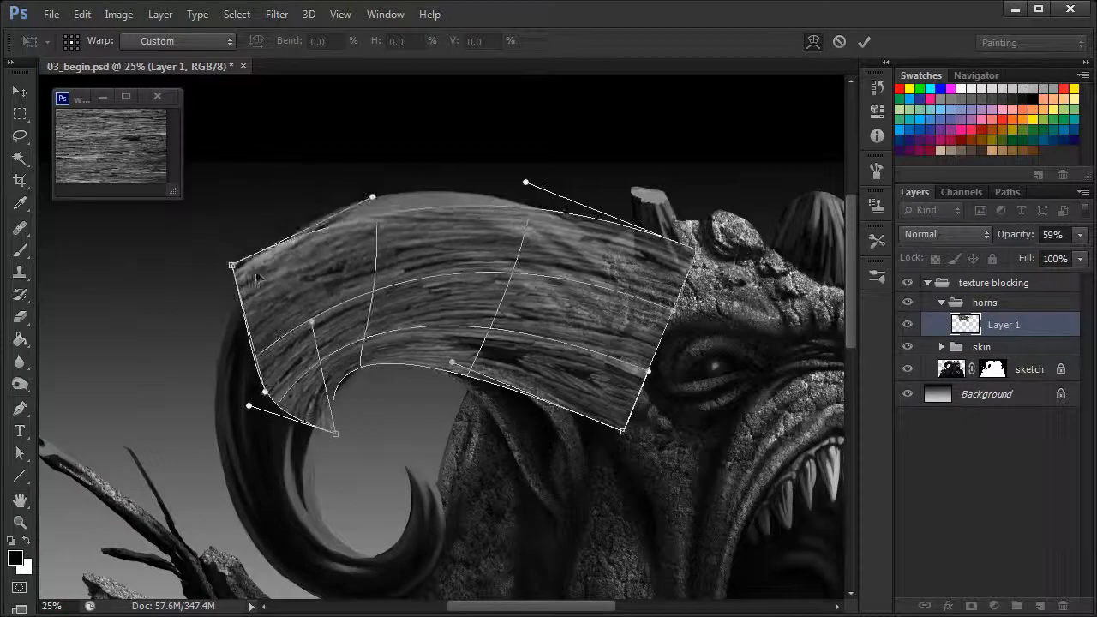
# - Bow the warp's outer and inner edges so the wood grain follows the arc of the horn
pyautogui.moveTo(441, 239); pyautogui.dragTo(420, 212)
pyautogui.moveTo(335, 365); pyautogui.dragTo(368, 384)
pyautogui.moveTo(452, 361); pyautogui.dragTo(451, 303)
pyautogui.moveTo(265, 391); pyautogui.dragTo(225, 323)
pyautogui.moveTo(440, 214); pyautogui.dragTo(436, 206)
pyautogui.moveTo(477, 275); pyautogui.dragTo(489, 284)
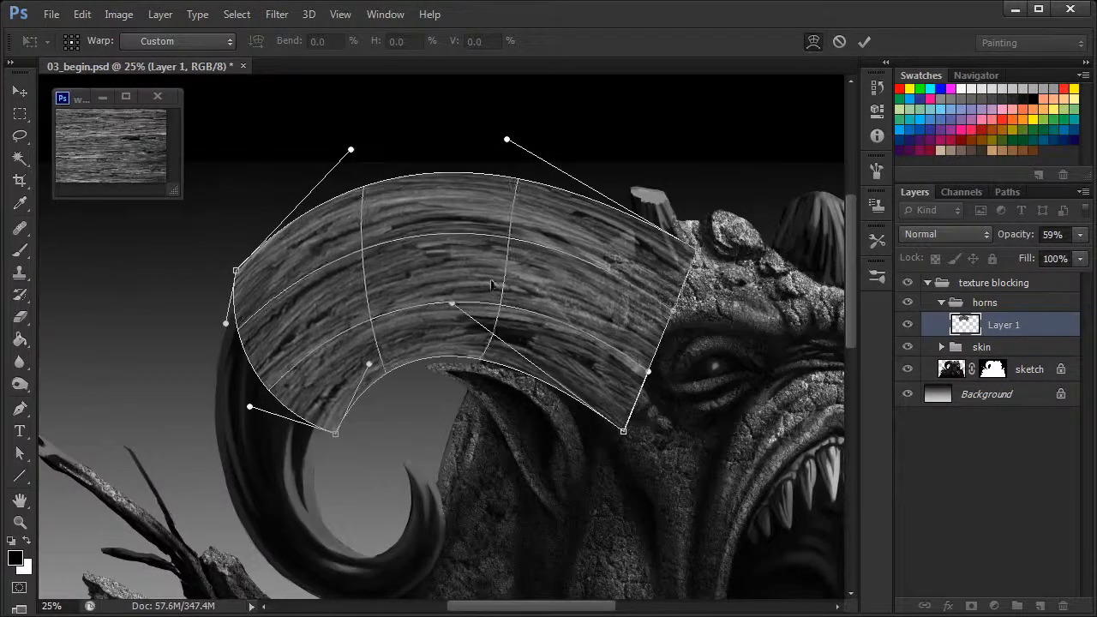
pyautogui.moveTo(303, 255); pyautogui.dragTo(302, 248)
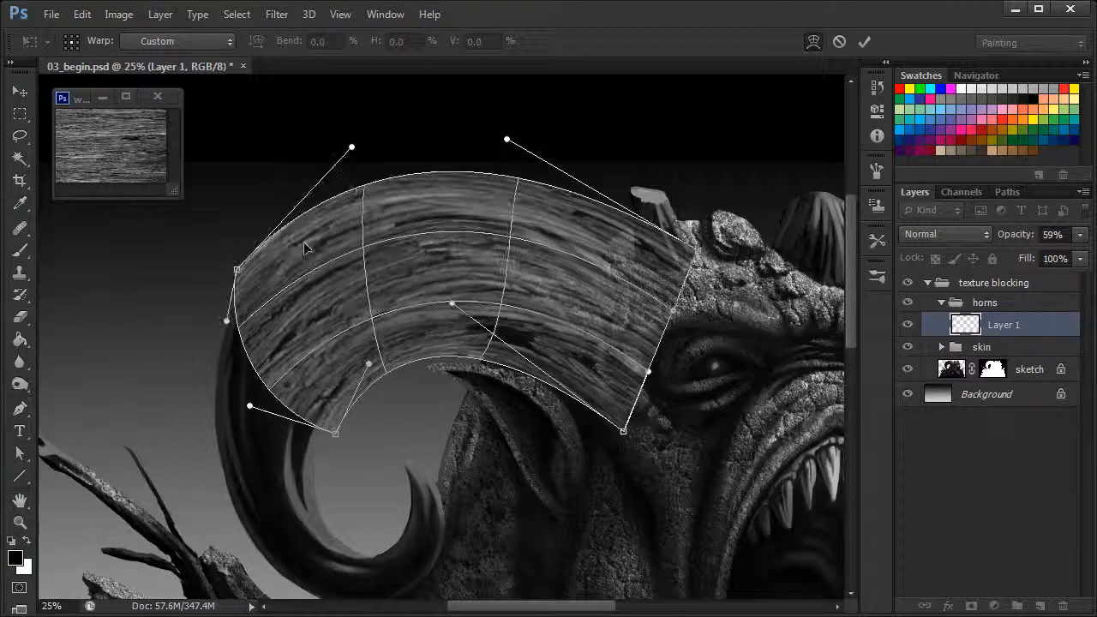
# - Pull the warp's head-side corners inward to fit the base of the horn
pyautogui.moveTo(675, 262); pyautogui.dragTo(646, 283)
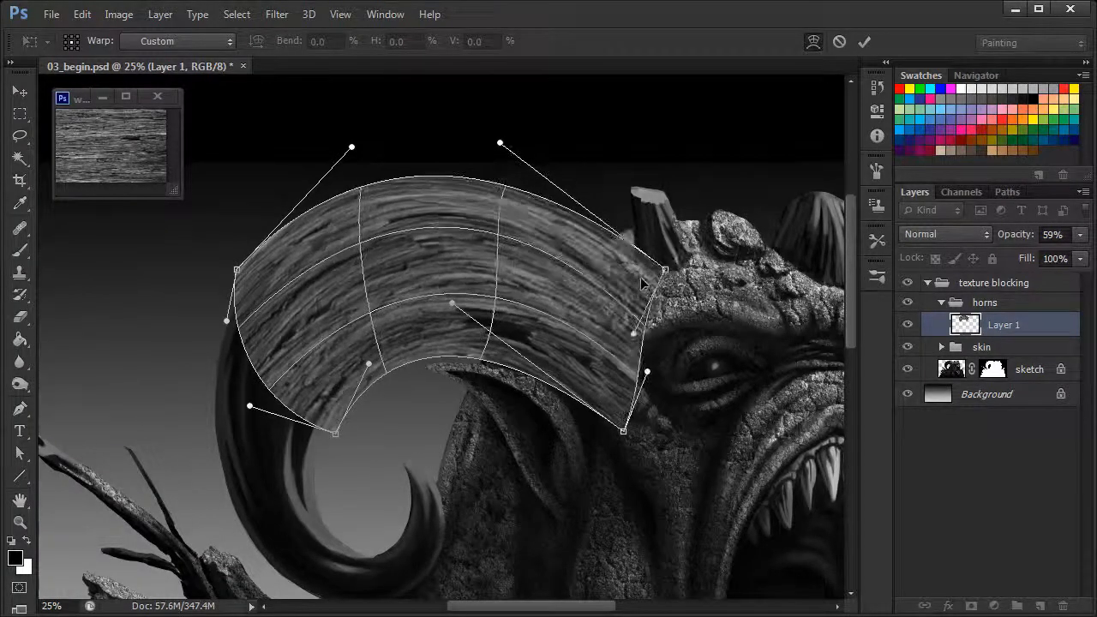
pyautogui.moveTo(622, 428); pyautogui.dragTo(583, 396)
pyautogui.moveTo(621, 255); pyautogui.dragTo(612, 250)
pyautogui.moveTo(448, 177)
pyautogui.mouseDown()
pyautogui.moveTo(440, 196)
pyautogui.moveTo(455, 182)
pyautogui.mouseUp()
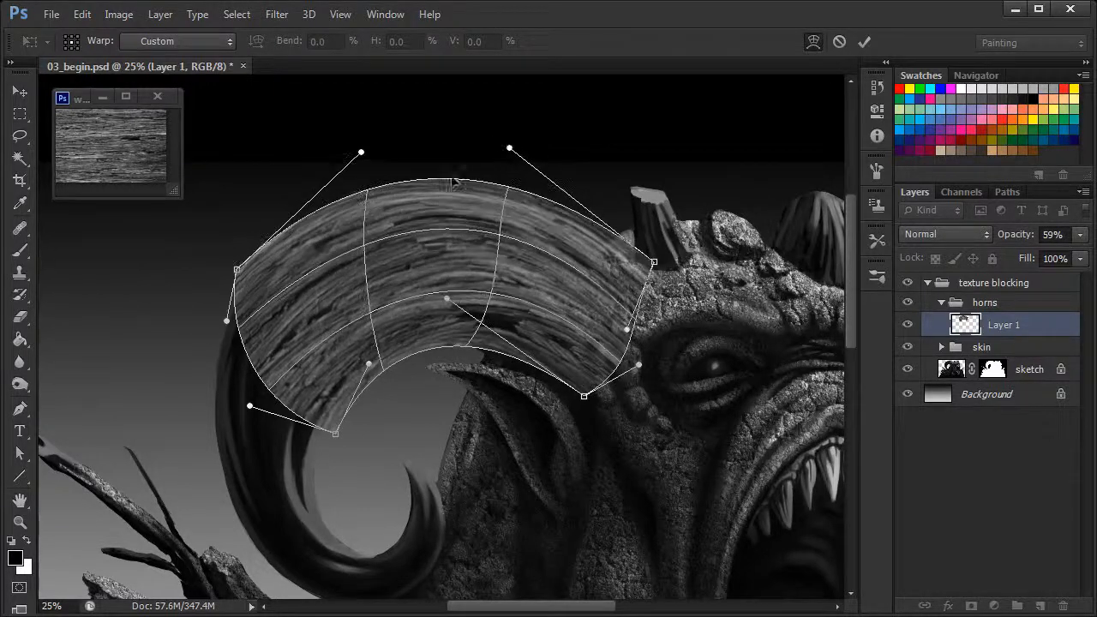
# - Lower the texture layer's opacity to 40% and refine the warp along the horn's upper contour
pyautogui.moveTo(1017, 243); pyautogui.dragTo(1021, 240)
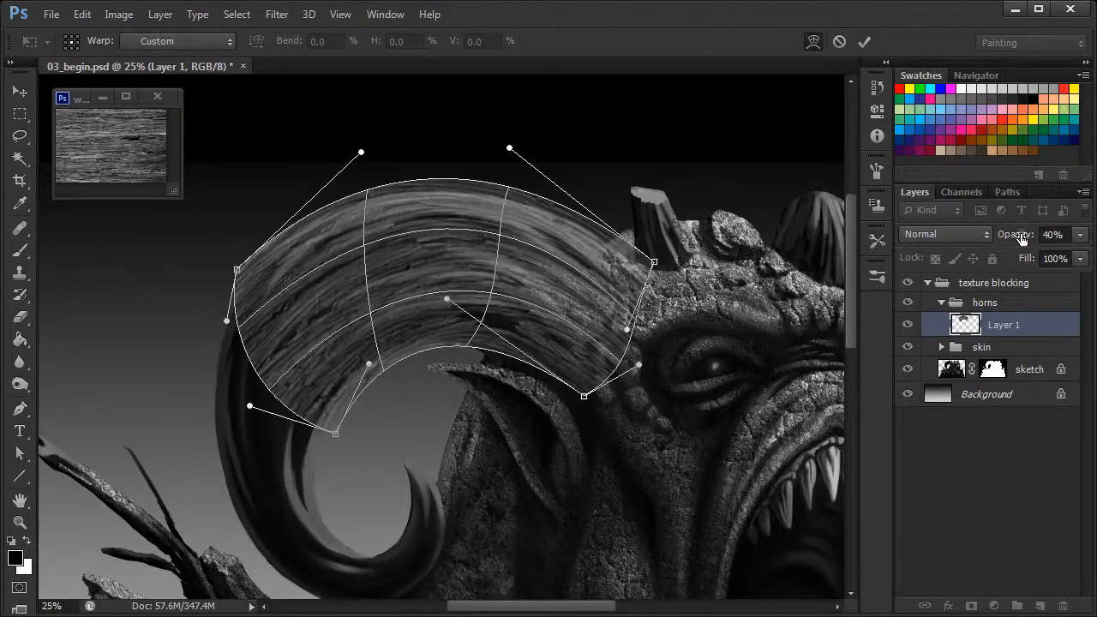
pyautogui.moveTo(254, 271); pyautogui.dragTo(258, 276)
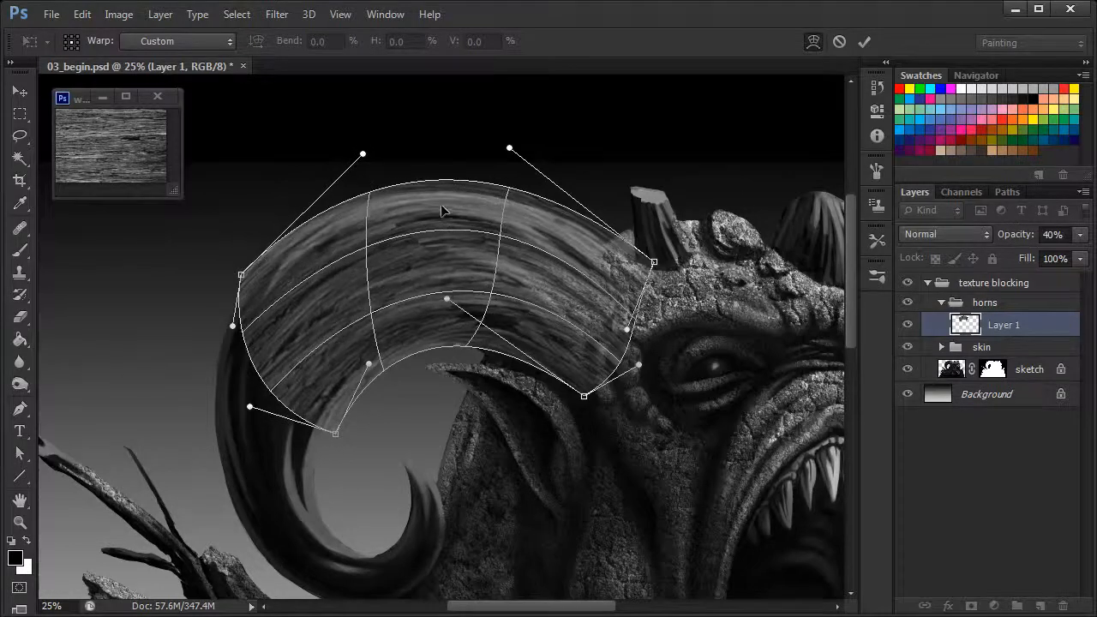
pyautogui.moveTo(443, 210); pyautogui.dragTo(435, 211)
pyautogui.moveTo(531, 248); pyautogui.dragTo(505, 237)
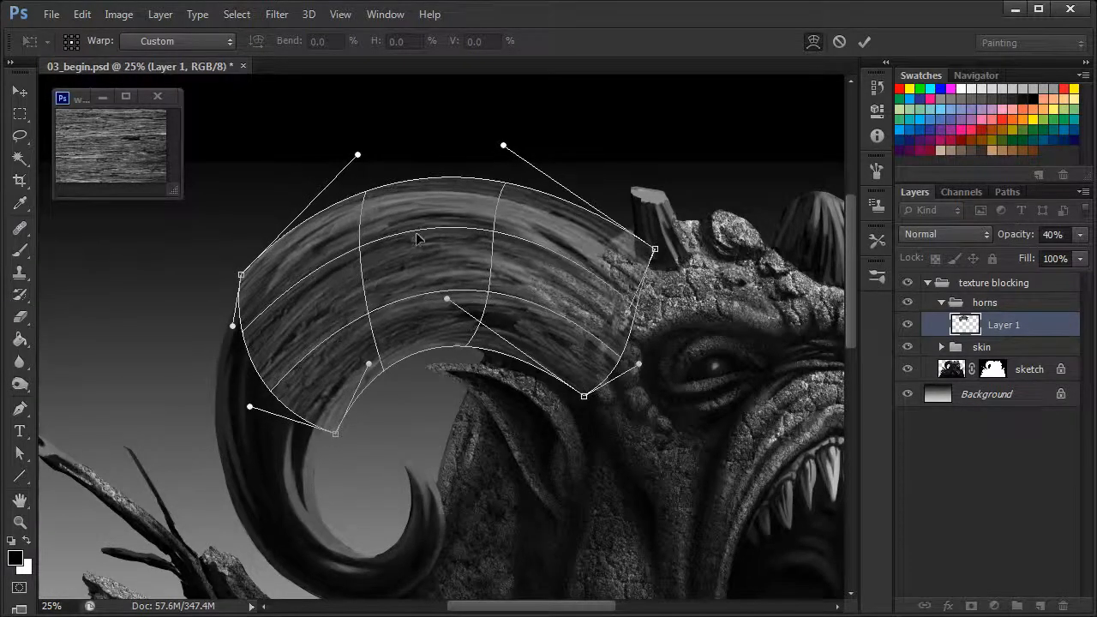
# - Adjust the warp's lower corners and interior grain to match the horn's inner curve
pyautogui.moveTo(335, 422); pyautogui.dragTo(339, 417)
pyautogui.moveTo(525, 362); pyautogui.dragTo(526, 368)
pyautogui.moveTo(585, 402); pyautogui.dragTo(582, 403)
pyautogui.moveTo(331, 434); pyautogui.dragTo(329, 432)
pyautogui.moveTo(271, 374); pyautogui.dragTo(281, 376)
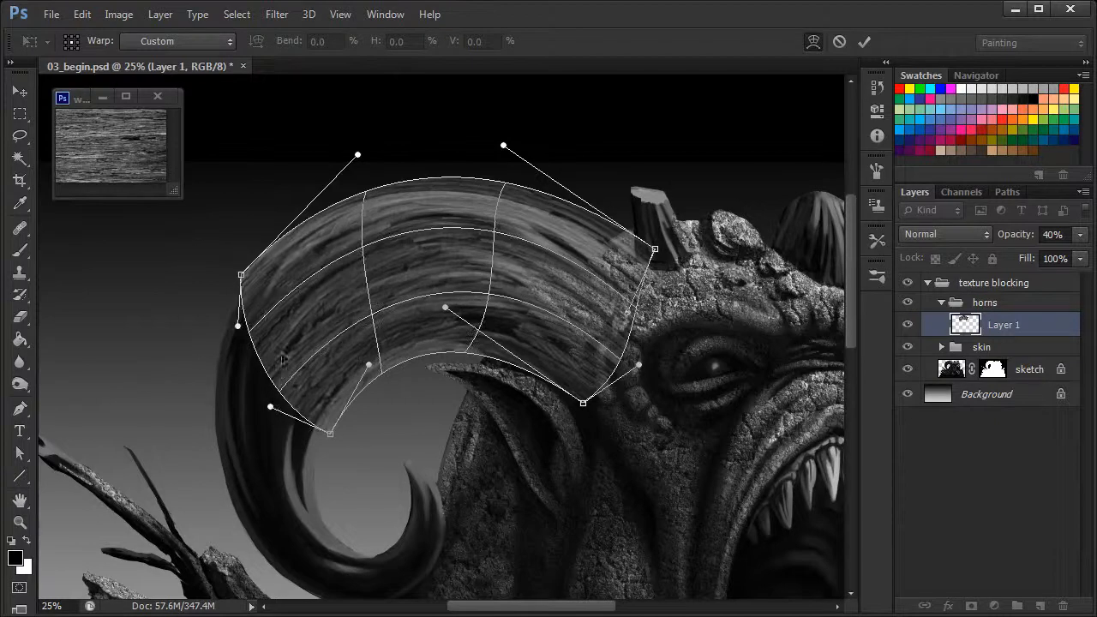
pyautogui.moveTo(426, 315); pyautogui.dragTo(419, 296)
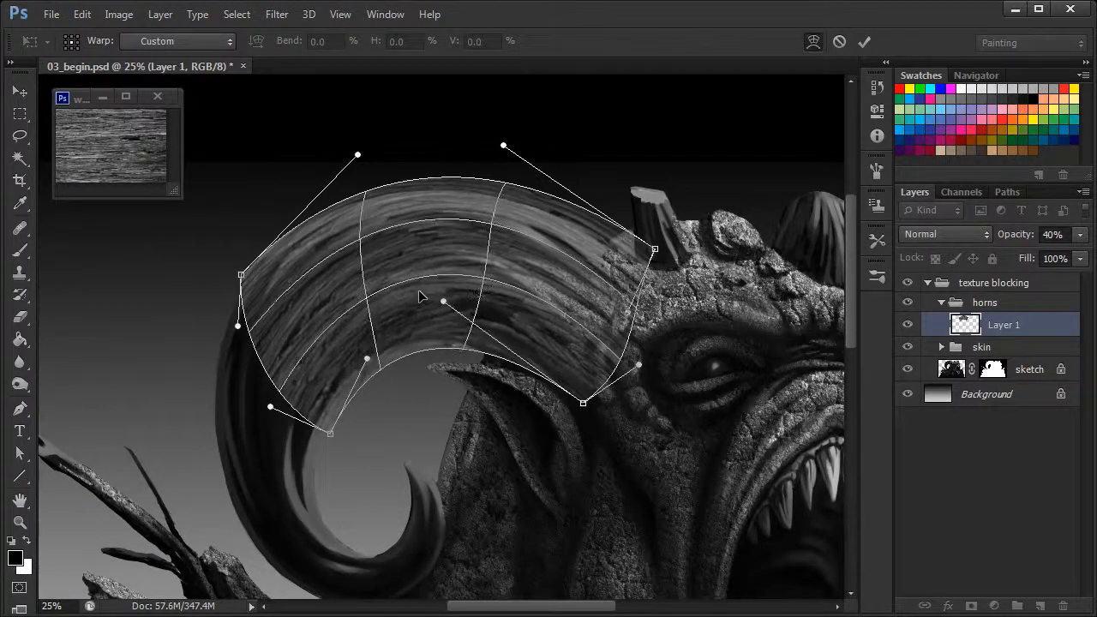
# - Fine-tune the warp at both ends of the horn section and apply the transformation
pyautogui.moveTo(260, 335); pyautogui.dragTo(271, 340)
pyautogui.moveTo(266, 274); pyautogui.dragTo(275, 261)
pyautogui.moveTo(532, 250); pyautogui.dragTo(533, 255)
pyautogui.moveTo(594, 388)
pyautogui.mouseDown()
pyautogui.moveTo(587, 379)
pyautogui.moveTo(600, 375)
pyautogui.moveTo(597, 390)
pyautogui.mouseUp()
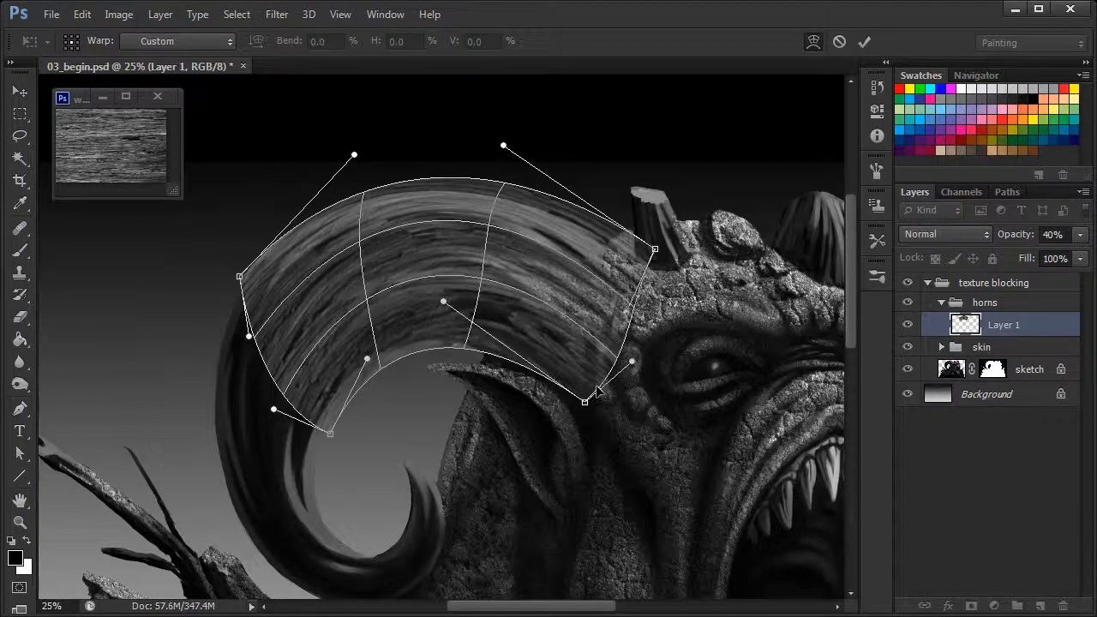
pyautogui.moveTo(655, 249)
pyautogui.mouseDown()
pyautogui.moveTo(643, 240)
pyautogui.moveTo(639, 254)
pyautogui.mouseUp()
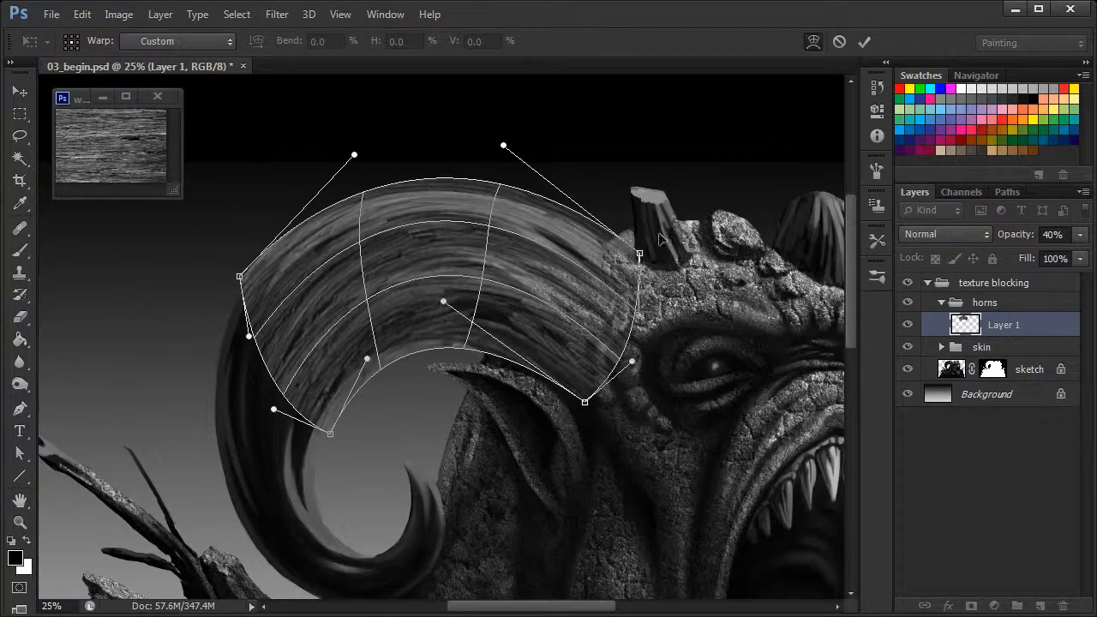
pyautogui.click(865, 42)
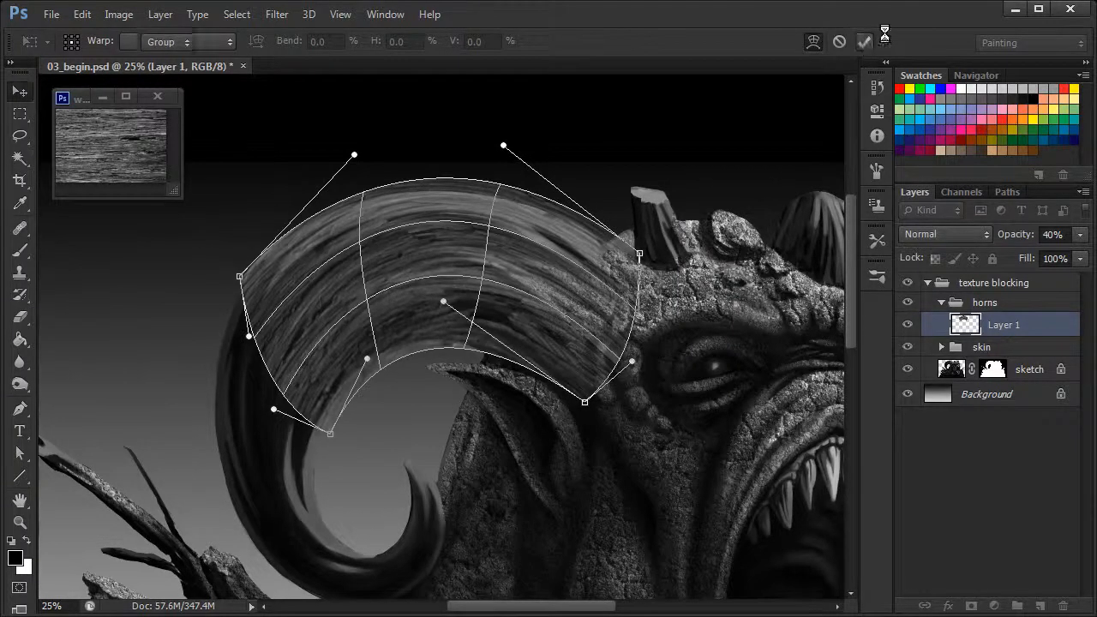
# - Set the warped wood layer to 100% opacity with the Overlay blend mode
pyautogui.moveTo(1023, 242); pyautogui.dragTo(1059, 242)
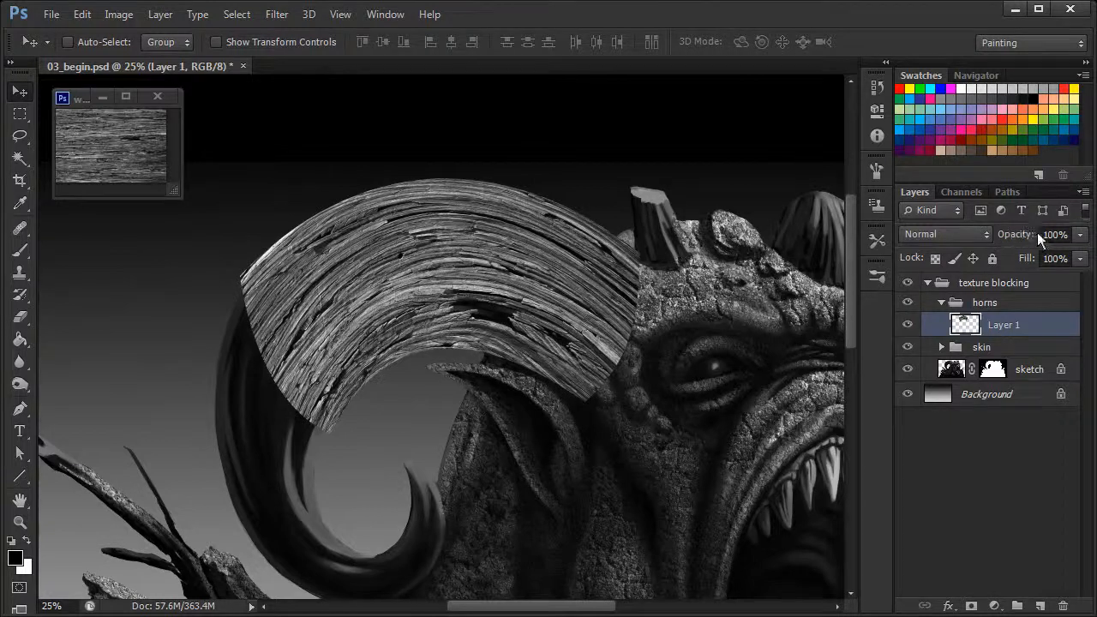
pyautogui.click(975, 234)
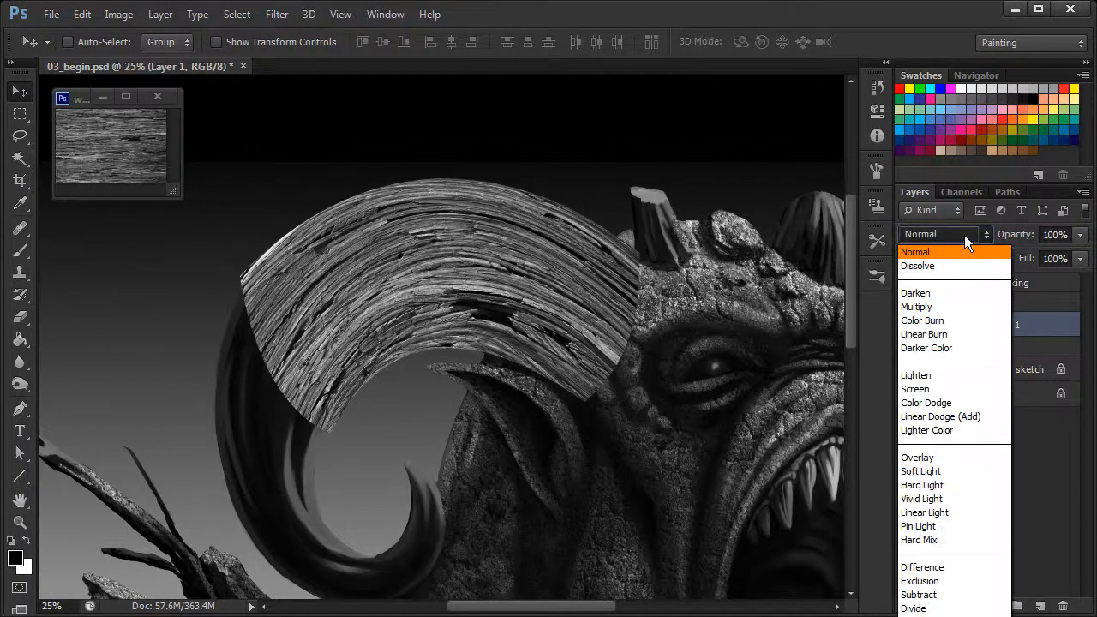
pyautogui.click(930, 458)
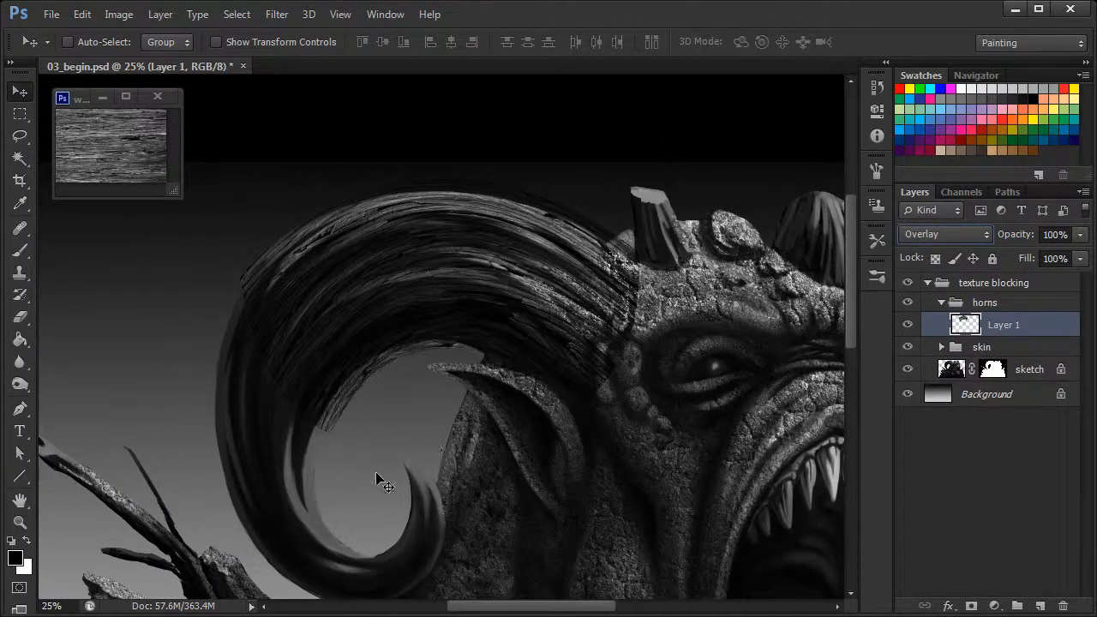
# - Copy the sketch layer's mask onto Layer 1 and compare the horn with its wood texture hidden and shown
pyautogui.click(997, 372)
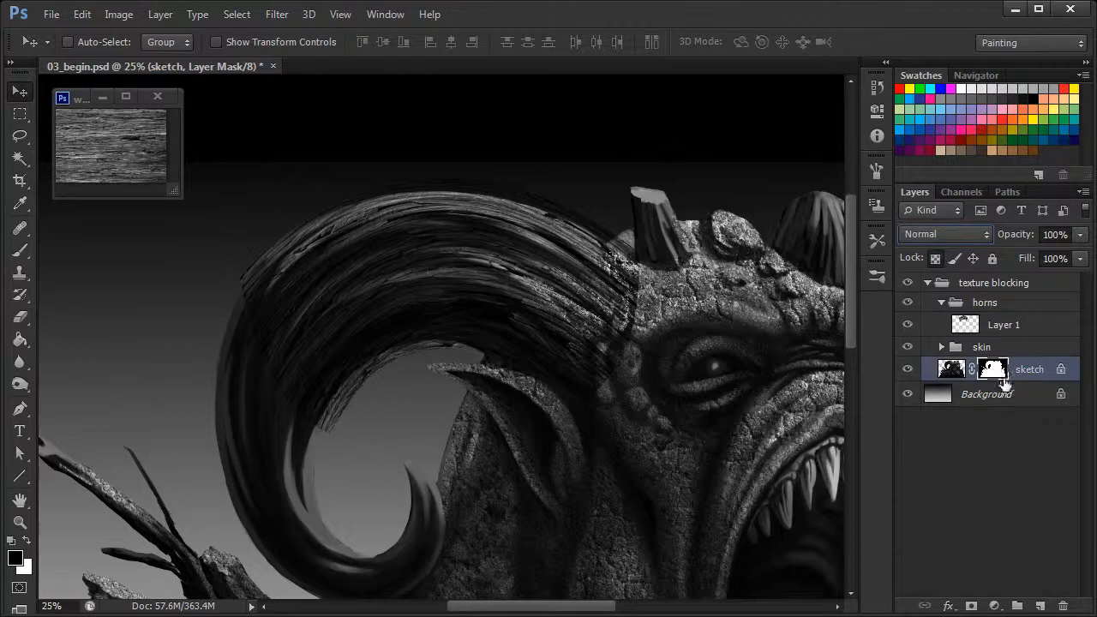
pyautogui.moveTo(994, 370); pyautogui.dragTo(1013, 325)
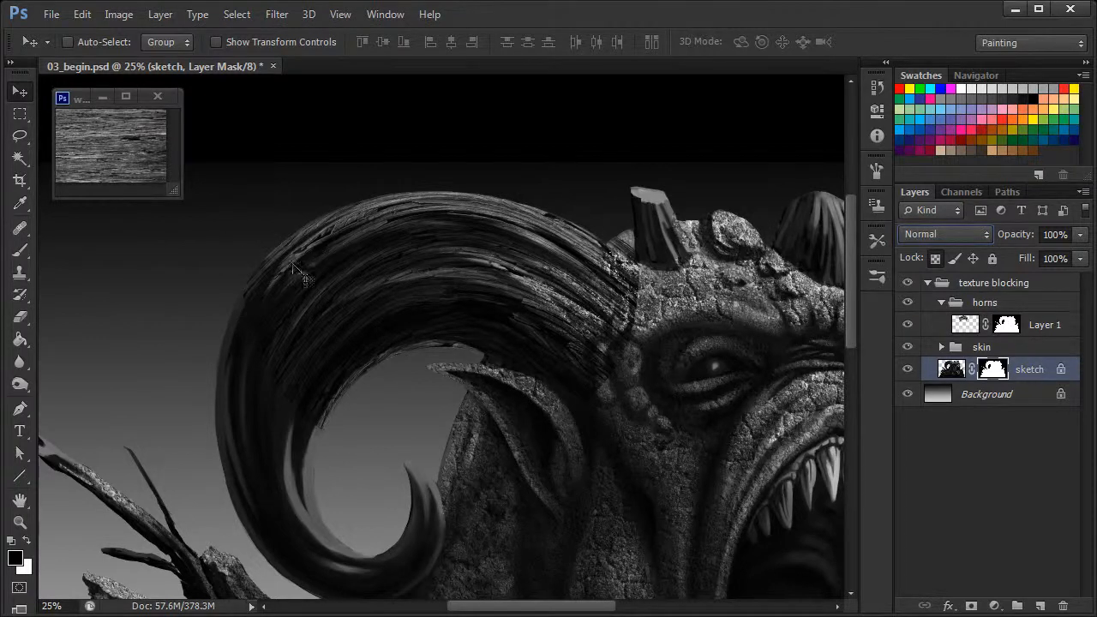
pyautogui.click(965, 323)
pyautogui.click(907, 326)
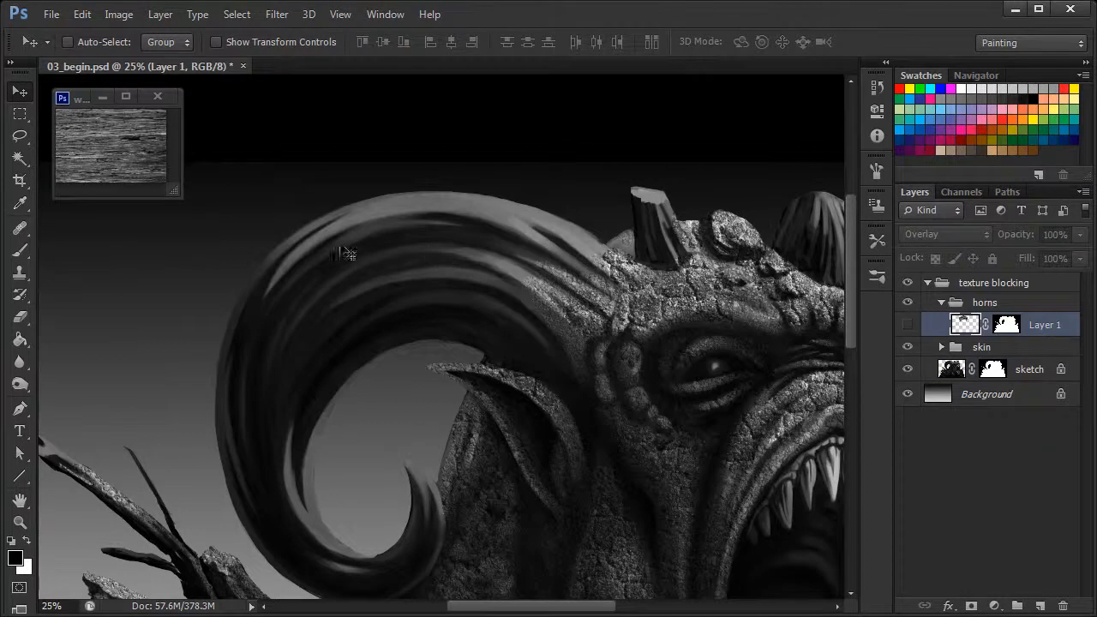
pyautogui.click(908, 324)
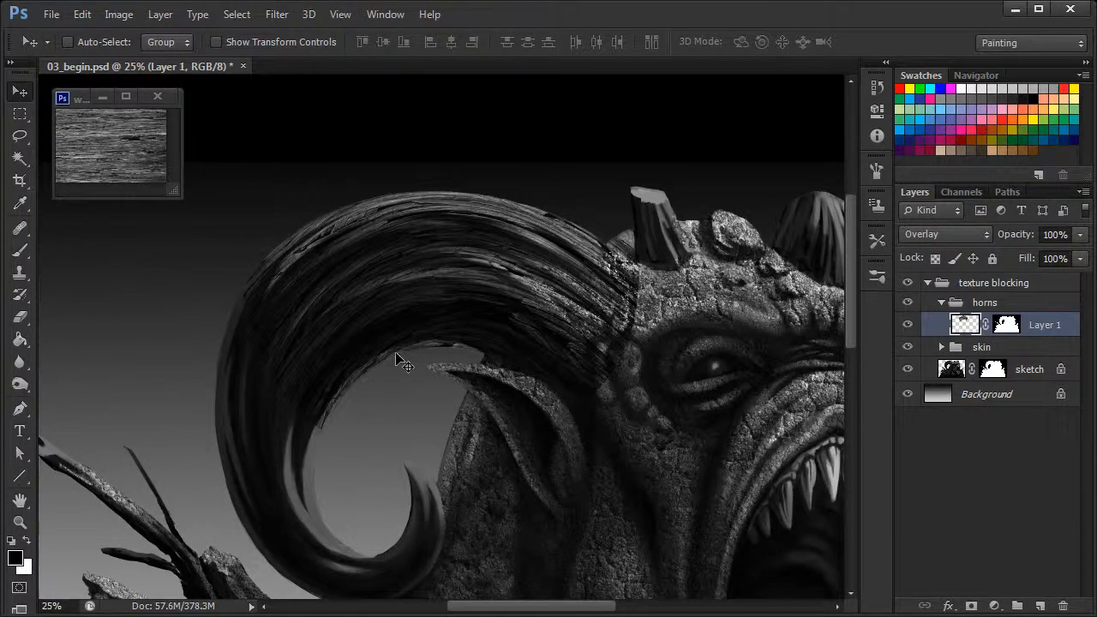
# - Set up the Eraser with a soft brush, enabling pen-pressure Transfer and disabling Smoothing
pyautogui.click(20, 317)
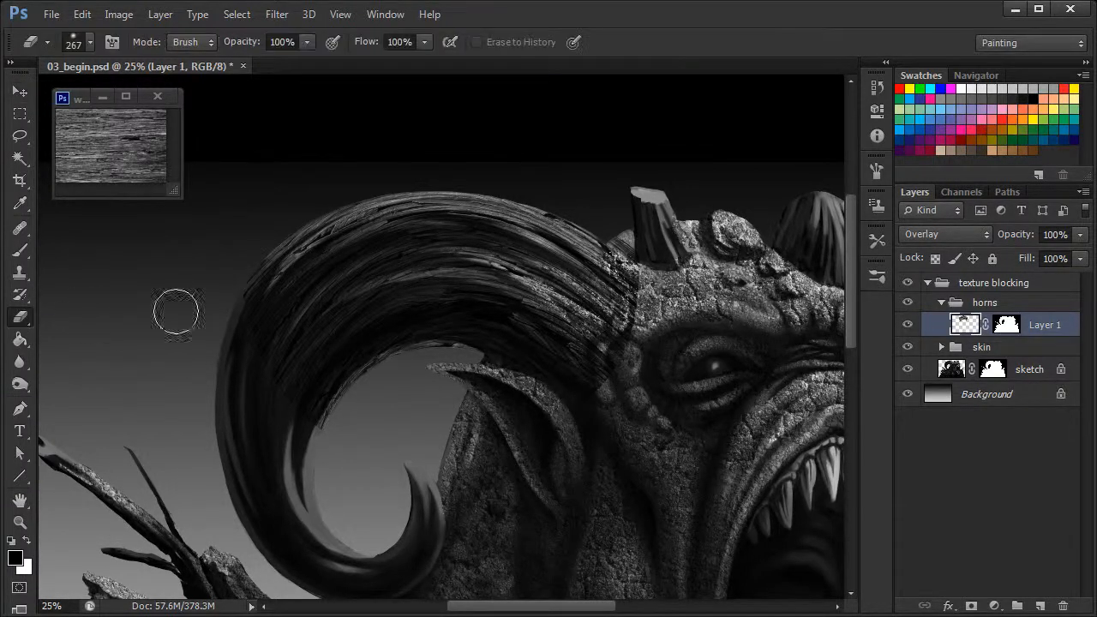
pyautogui.rightClick(527, 296)
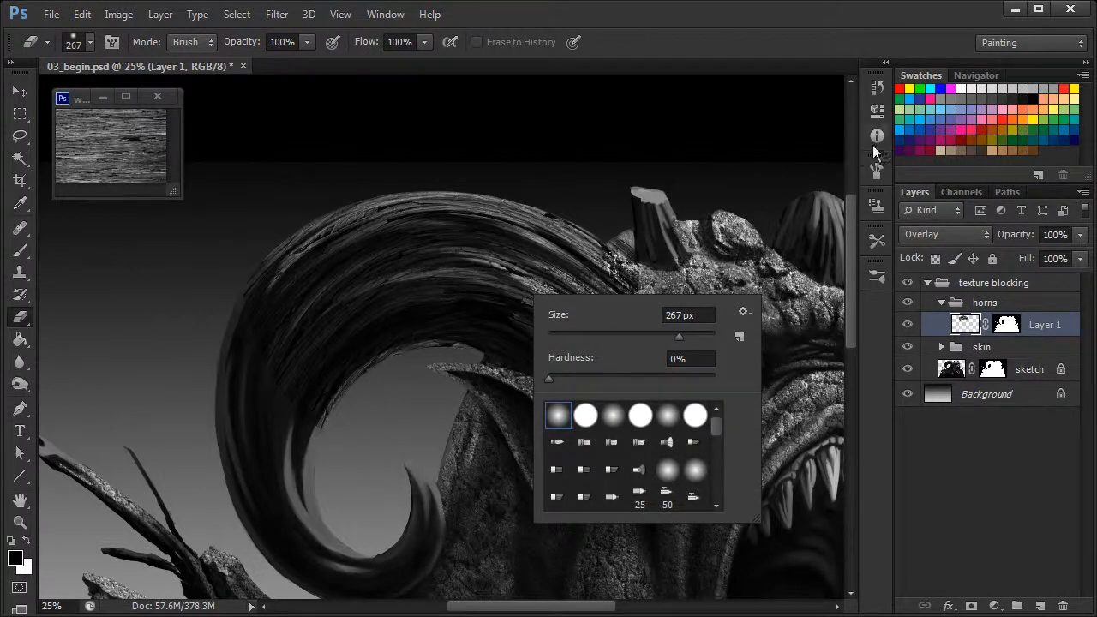
pyautogui.click(874, 168)
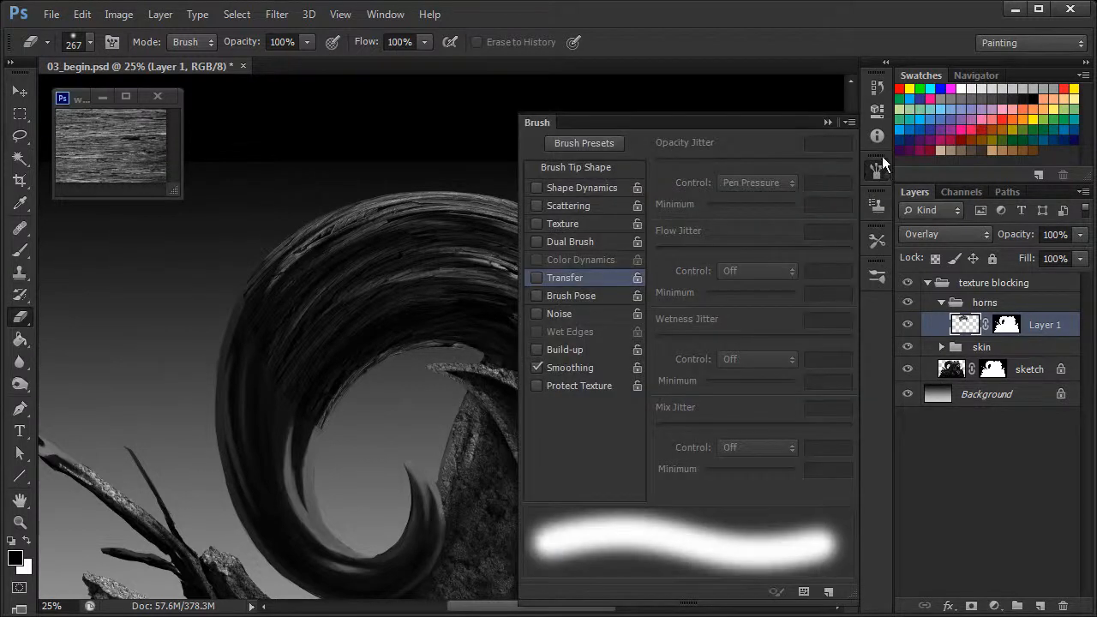
pyautogui.click(549, 280)
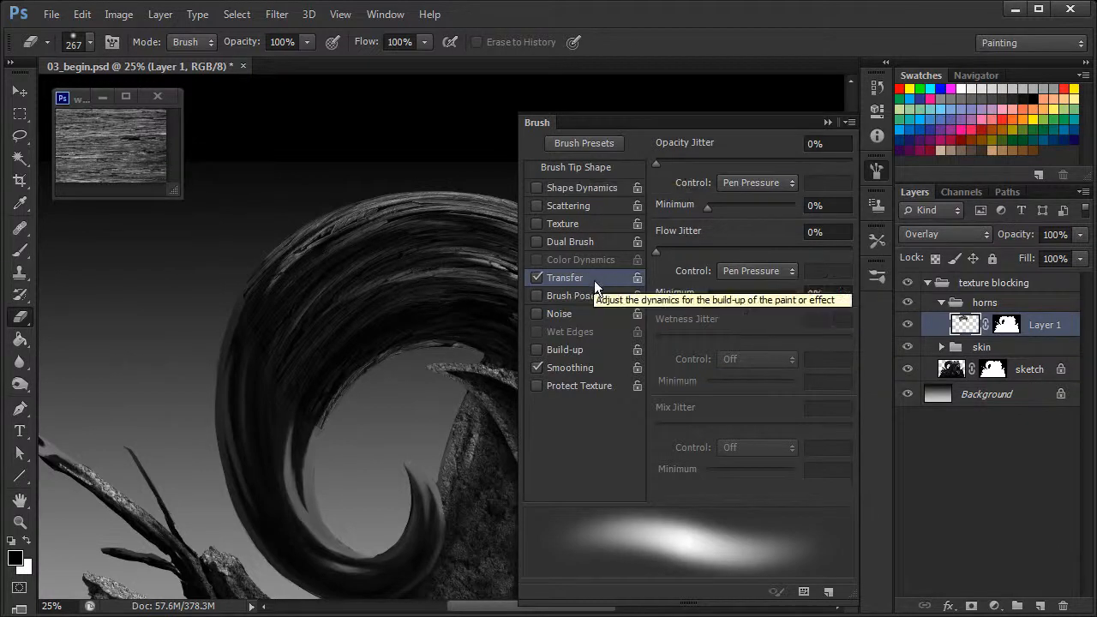
pyautogui.click(536, 368)
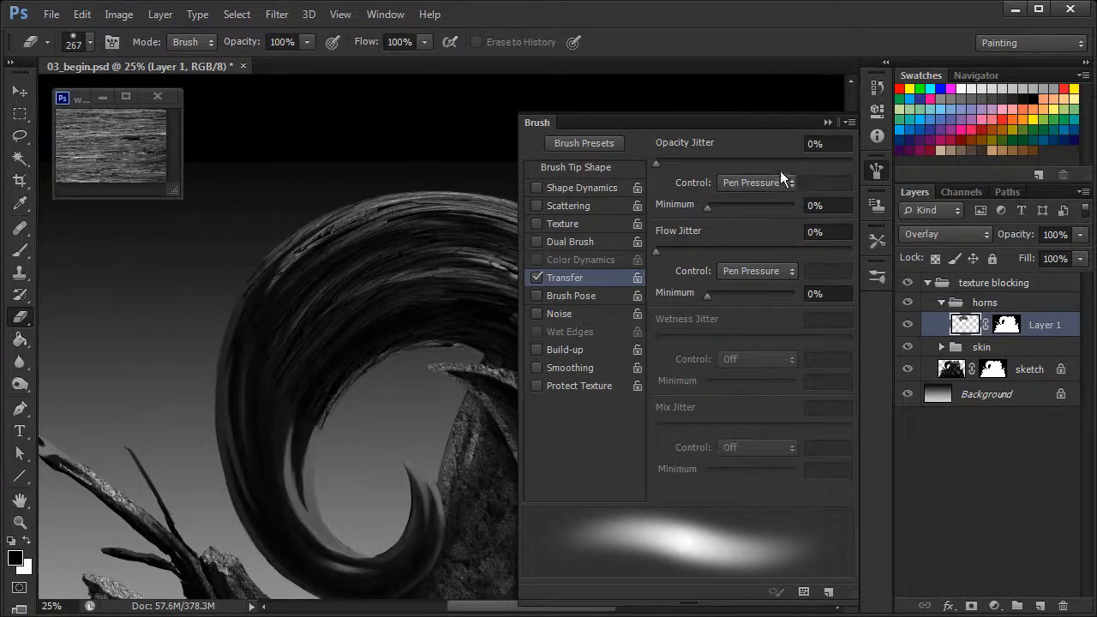
pyautogui.click(876, 170)
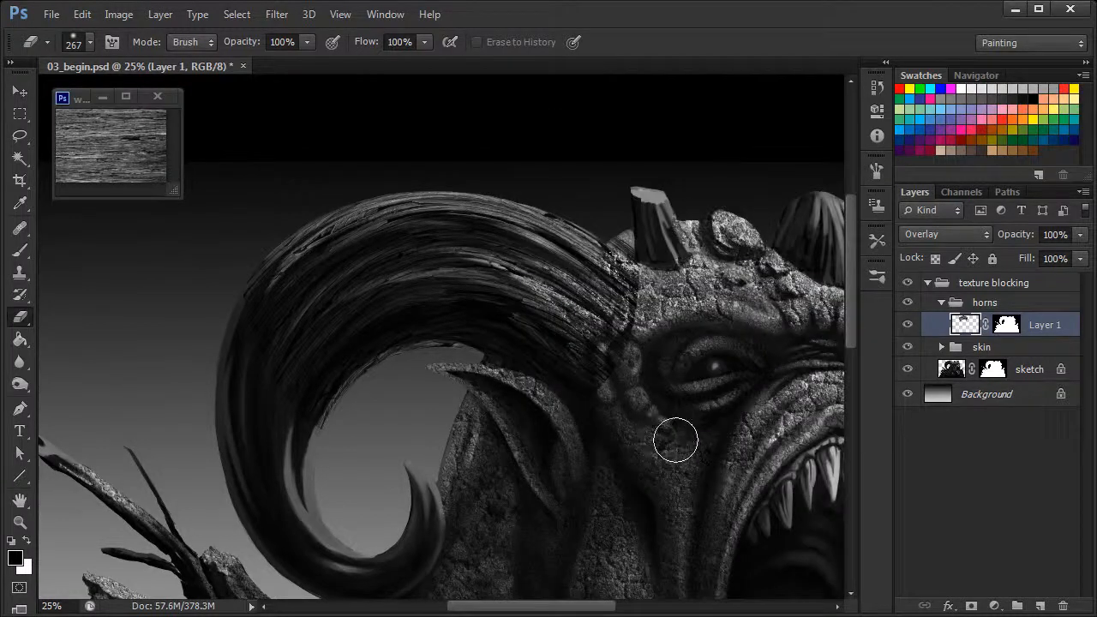
# - Erase the wood texture's hard edges at both ends of the horn section and compare Layer 1 hidden and shown
pyautogui.moveTo(330, 431)
pyautogui.mouseDown()
pyautogui.moveTo(294, 458)
pyautogui.moveTo(320, 409)
pyautogui.moveTo(295, 398)
pyautogui.moveTo(279, 366)
pyautogui.moveTo(239, 434)
pyautogui.moveTo(249, 270)
pyautogui.moveTo(226, 311)
pyautogui.moveTo(228, 344)
pyautogui.moveTo(248, 345)
pyautogui.moveTo(252, 385)
pyautogui.moveTo(295, 328)
pyautogui.moveTo(253, 355)
pyautogui.moveTo(226, 329)
pyautogui.moveTo(266, 250)
pyautogui.moveTo(252, 285)
pyautogui.moveTo(292, 318)
pyautogui.moveTo(342, 390)
pyautogui.moveTo(317, 422)
pyautogui.moveTo(264, 338)
pyautogui.moveTo(228, 321)
pyautogui.mouseUp()
pyautogui.moveTo(591, 418)
pyautogui.mouseDown()
pyautogui.moveTo(579, 370)
pyautogui.moveTo(633, 395)
pyautogui.moveTo(651, 317)
pyautogui.moveTo(620, 268)
pyautogui.moveTo(606, 312)
pyautogui.moveTo(585, 323)
pyautogui.moveTo(551, 299)
pyautogui.moveTo(599, 390)
pyautogui.moveTo(586, 415)
pyautogui.moveTo(546, 388)
pyautogui.moveTo(550, 404)
pyautogui.moveTo(592, 333)
pyautogui.moveTo(627, 334)
pyautogui.moveTo(605, 299)
pyautogui.moveTo(627, 303)
pyautogui.moveTo(584, 265)
pyautogui.moveTo(525, 298)
pyautogui.moveTo(563, 390)
pyautogui.moveTo(520, 357)
pyautogui.moveTo(597, 328)
pyautogui.moveTo(605, 287)
pyautogui.moveTo(576, 262)
pyautogui.moveTo(600, 266)
pyautogui.moveTo(635, 323)
pyautogui.moveTo(597, 379)
pyautogui.moveTo(539, 371)
pyautogui.moveTo(458, 318)
pyautogui.mouseUp()
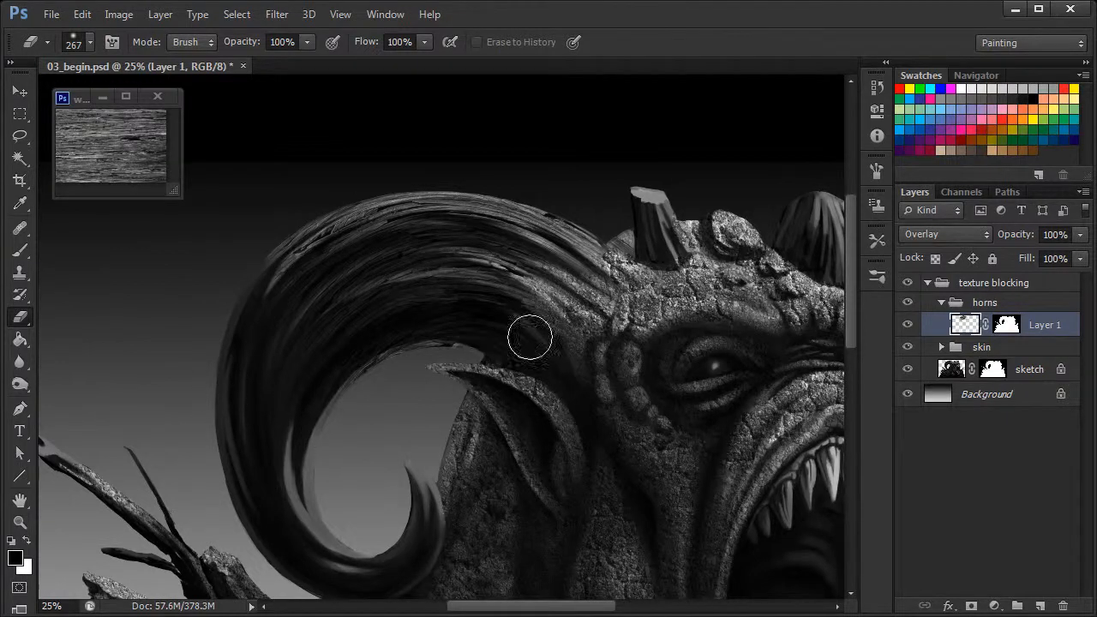
pyautogui.hotkey('ctrl', '-')
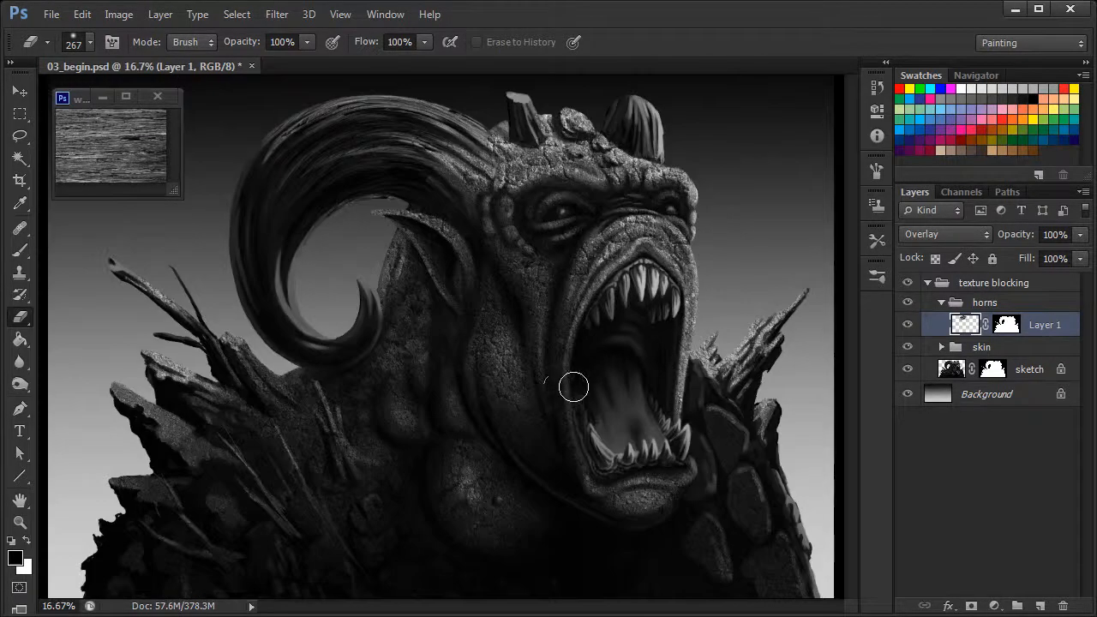
pyautogui.moveTo(578, 387); pyautogui.dragTo(614, 300)
pyautogui.click(908, 326)
pyautogui.click(909, 327)
# - Enlarge the wood.jpg window and replace its selection with a rectangular marquee around the lower half of the photo
pyautogui.click(78, 101)
pyautogui.moveTo(174, 191); pyautogui.dragTo(330, 315)
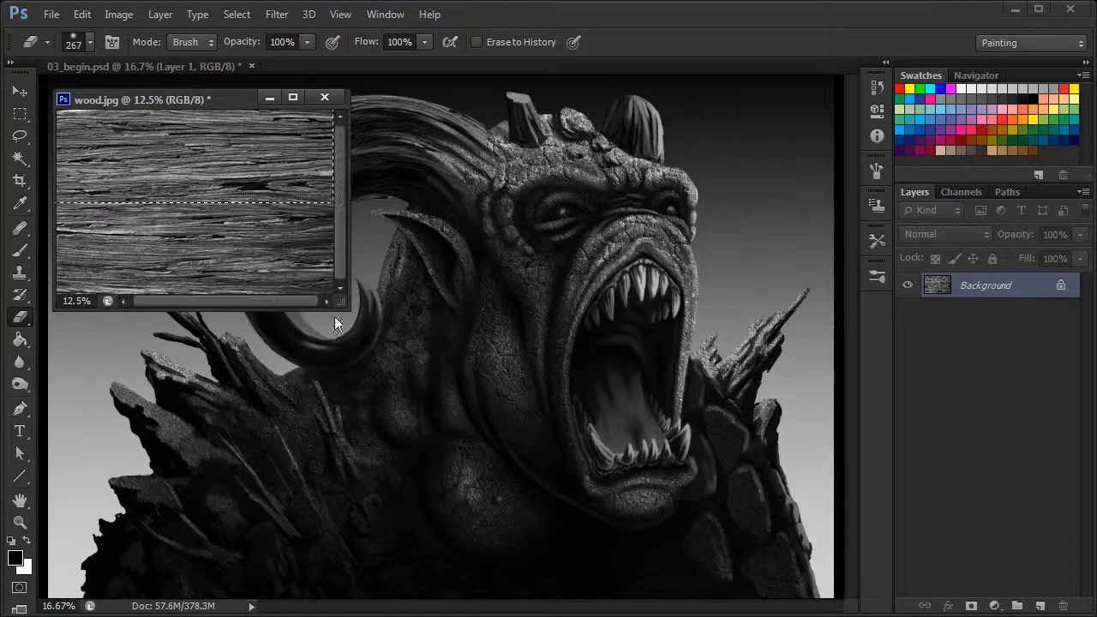
pyautogui.hotkey('ctrl', '+')
pyautogui.hotkey('ctrl', '+')
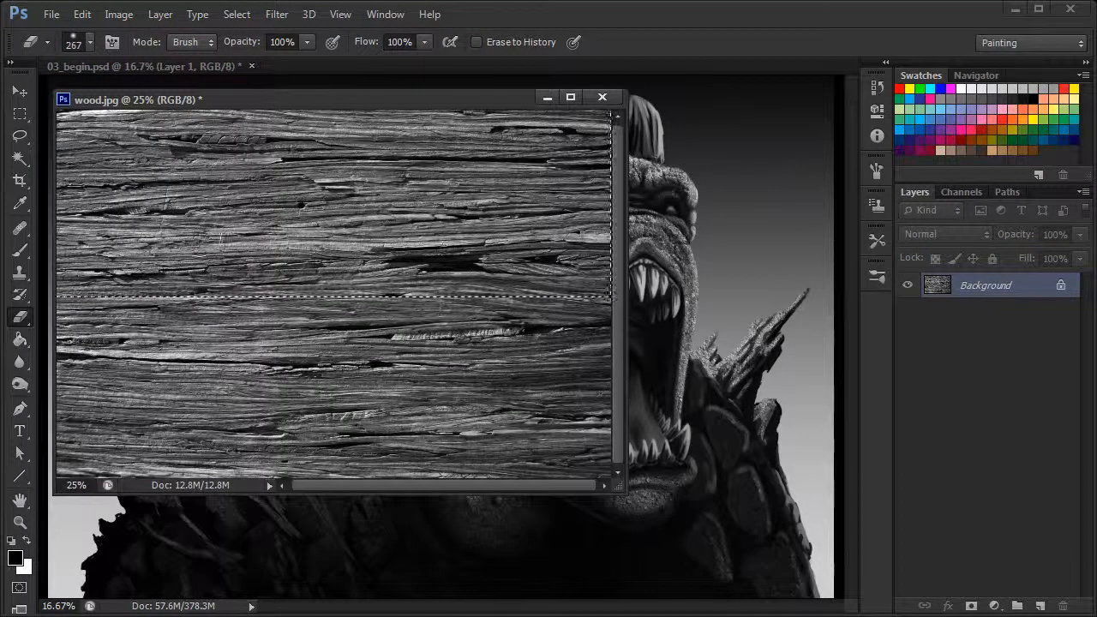
pyautogui.click(22, 116)
pyautogui.click(447, 407)
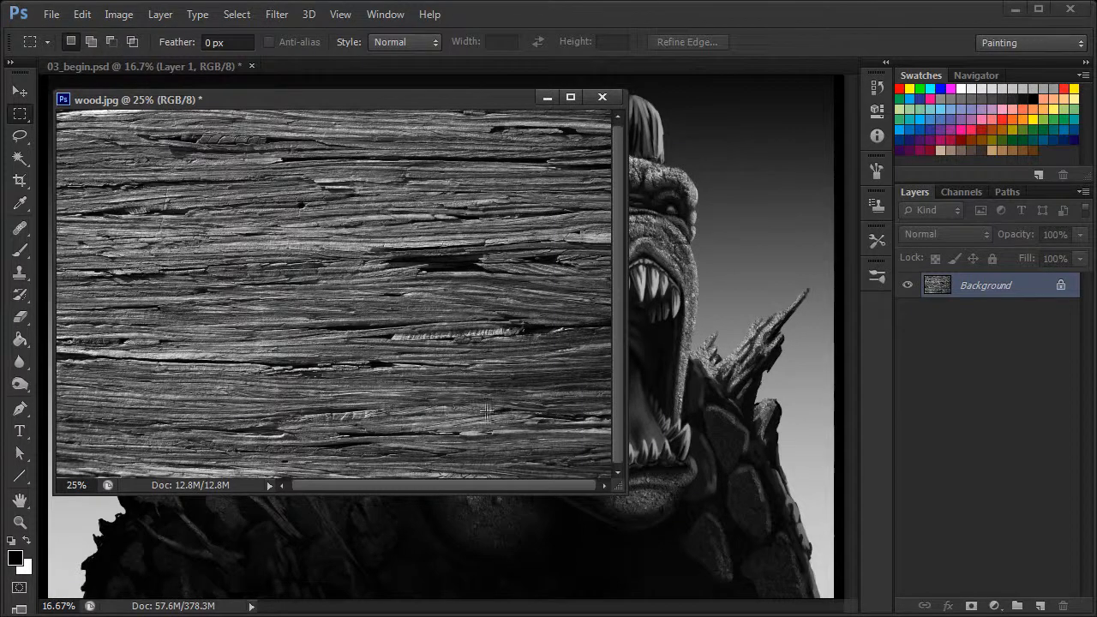
pyautogui.moveTo(616, 486); pyautogui.dragTo(685, 559)
pyautogui.moveTo(81, 336); pyautogui.dragTo(661, 499)
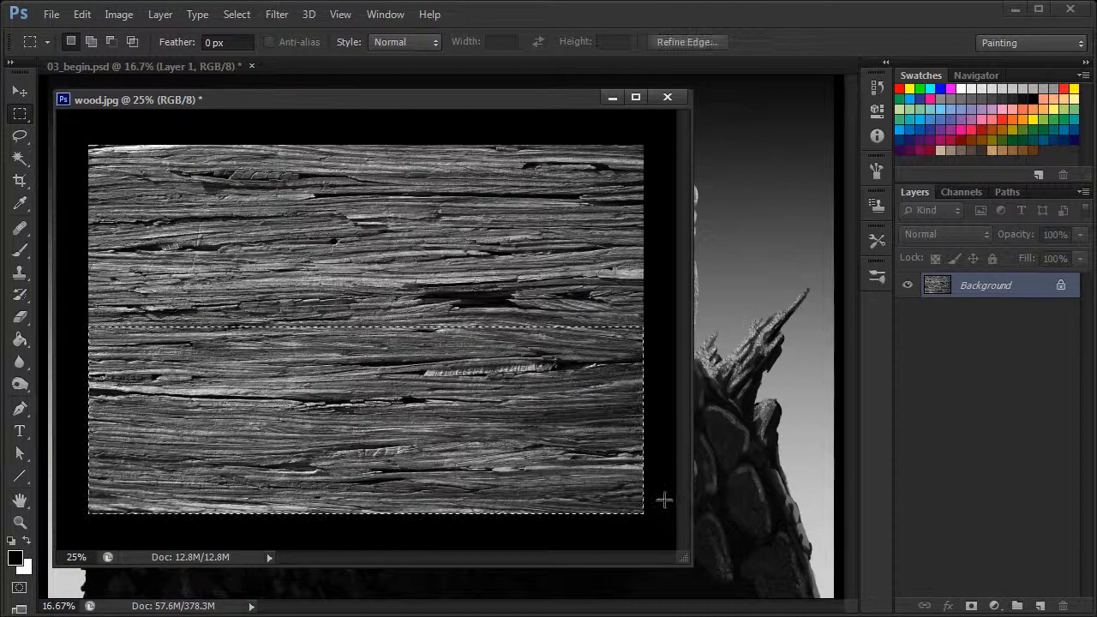
# - Copy the selected wood strip into 03_begin.psd as a new layer in the horns group
pyautogui.click(19, 91)
pyautogui.moveTo(467, 437); pyautogui.dragTo(766, 433)
pyautogui.click(553, 104)
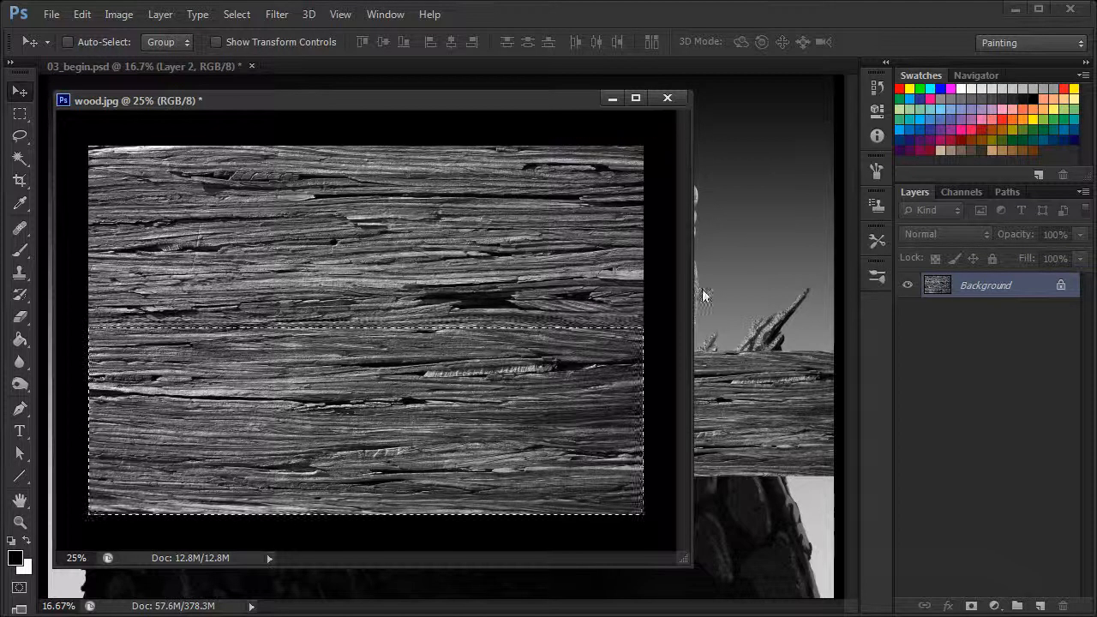
pyautogui.click(722, 334)
pyautogui.hotkey('ctrl', '-')
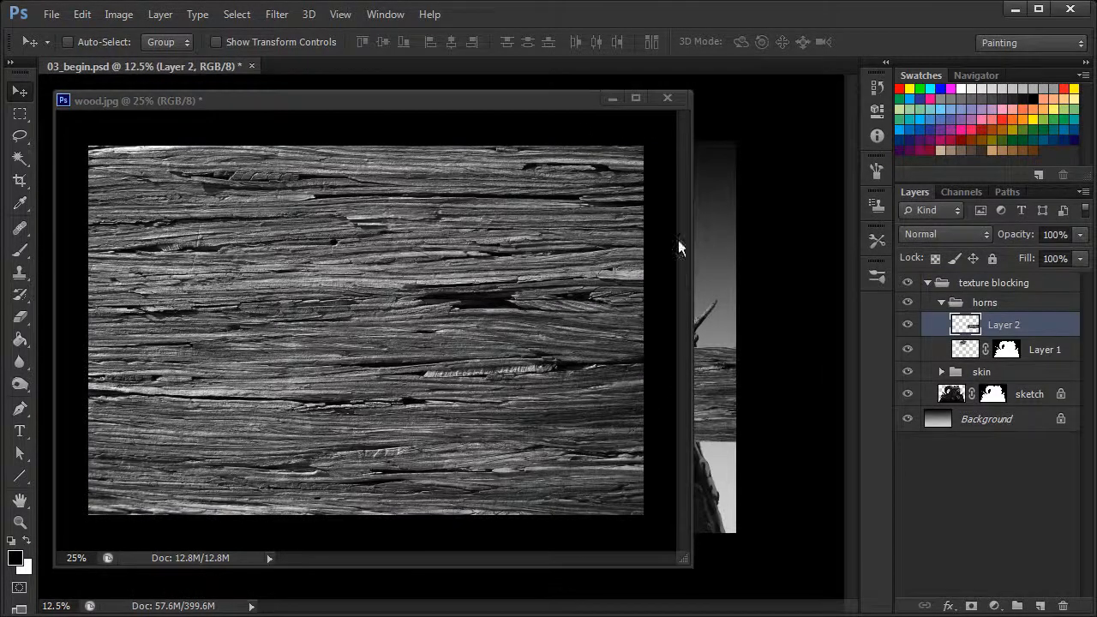
# - Shrink the wood.jpg window back to a small reference view so the creature is uncovered
pyautogui.click(549, 103)
pyautogui.hotkey('ctrl', '-')
pyautogui.hotkey('ctrl', '-')
pyautogui.hotkey('ctrl', '-')
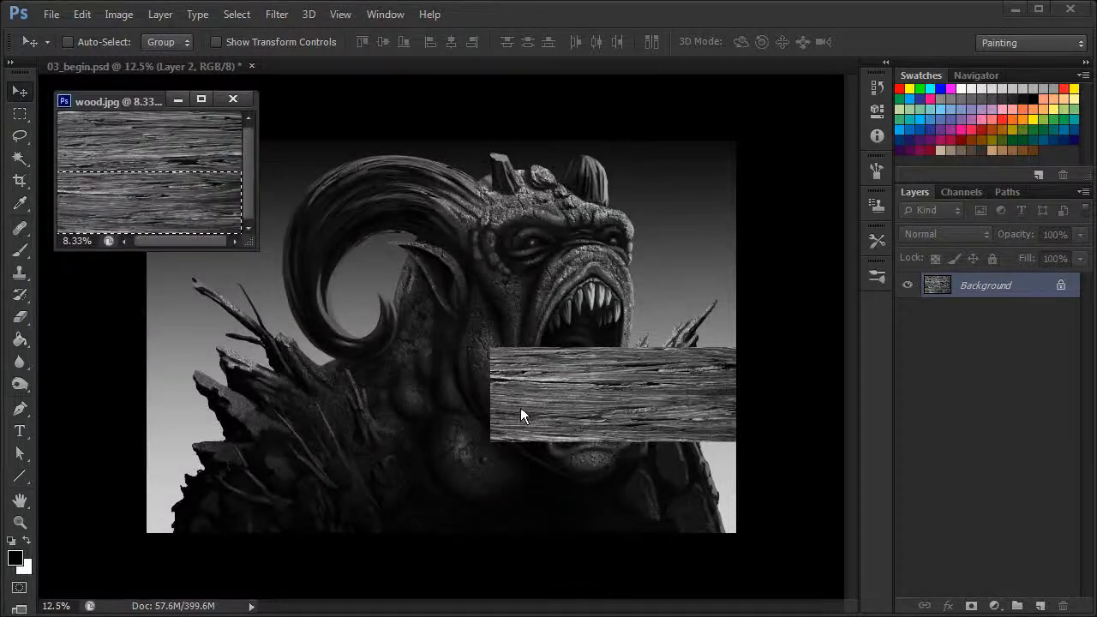
pyautogui.hotkey('ctrl', '-')
pyautogui.hotkey('ctrl', '-')
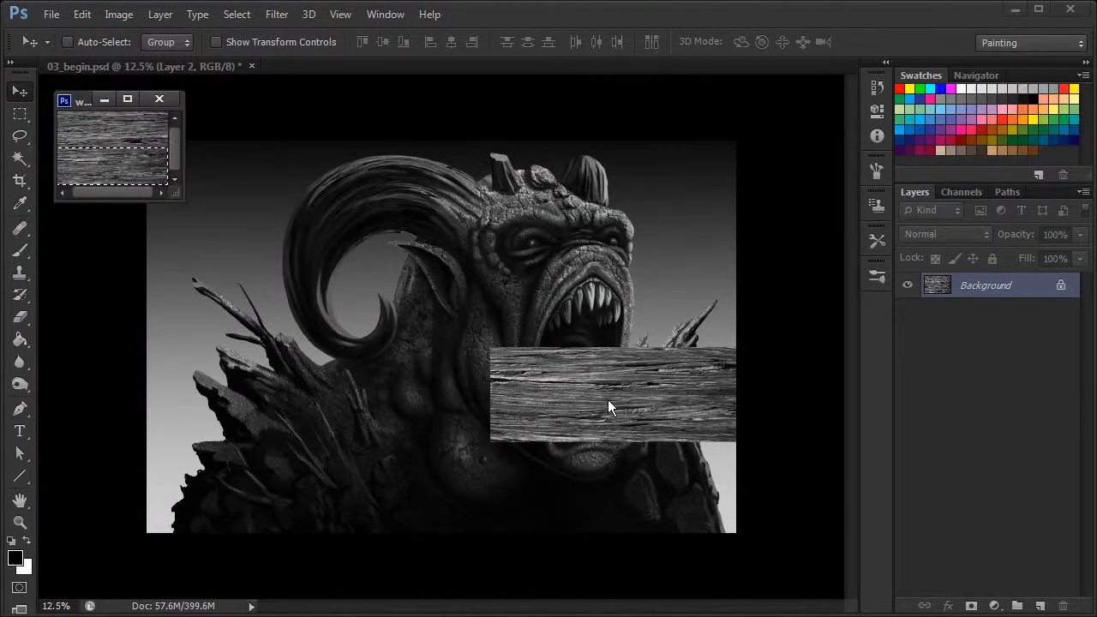
# - Move the new wood strip over the lower part of the large horn and set its opacity to 45%
pyautogui.moveTo(606, 399); pyautogui.dragTo(604, 402)
pyautogui.hotkey('ctrl', '+')
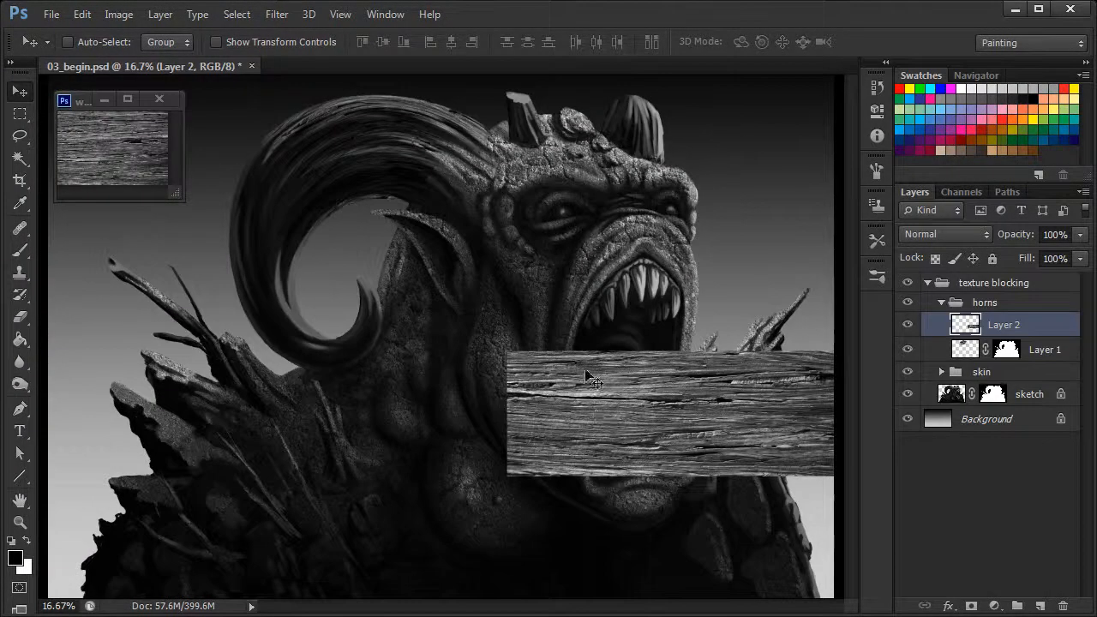
pyautogui.moveTo(702, 416); pyautogui.dragTo(375, 276)
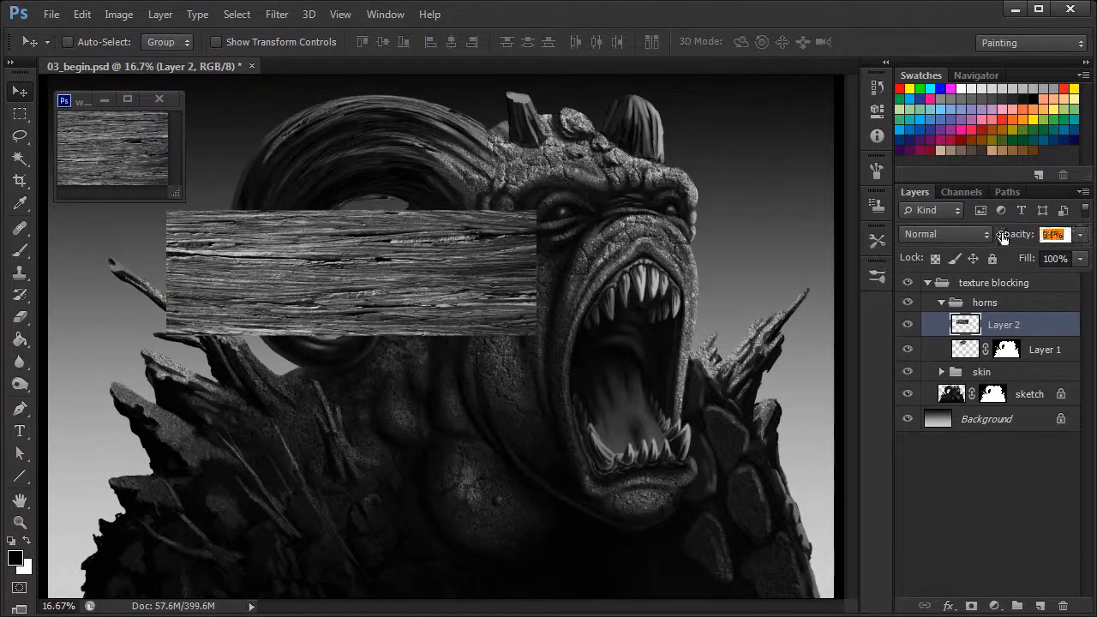
pyautogui.write('45')
pyautogui.press('Return')
# - Free-transform the wood strip, rotating it to about 67 degrees and enlarging it to about 116% over the horn
pyautogui.hotkey('ctrl', 't')
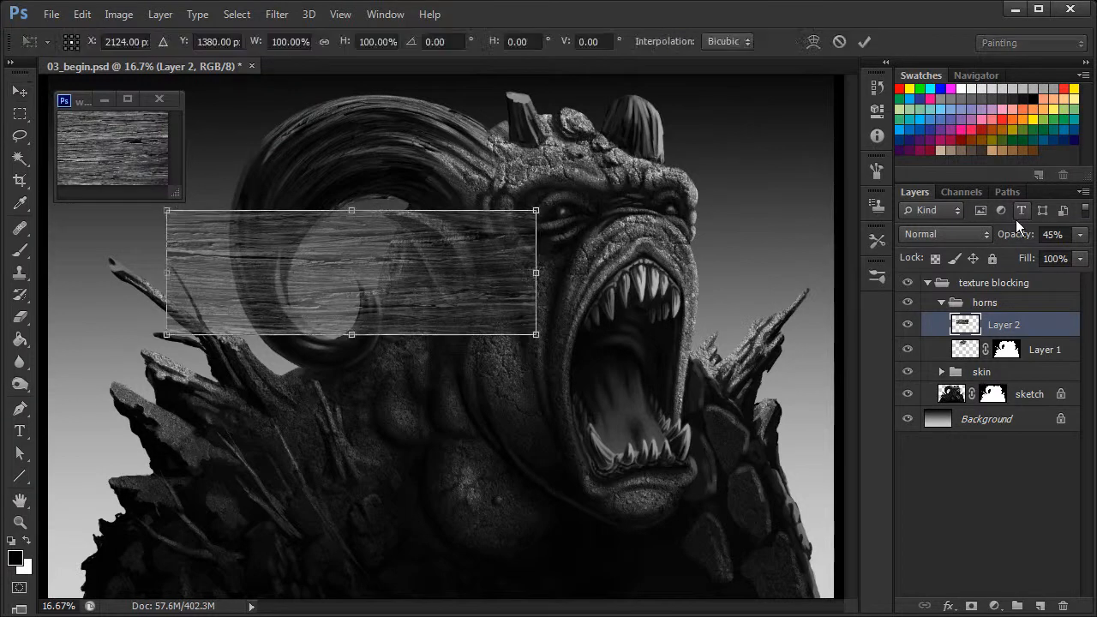
pyautogui.moveTo(557, 330); pyautogui.dragTo(457, 163)
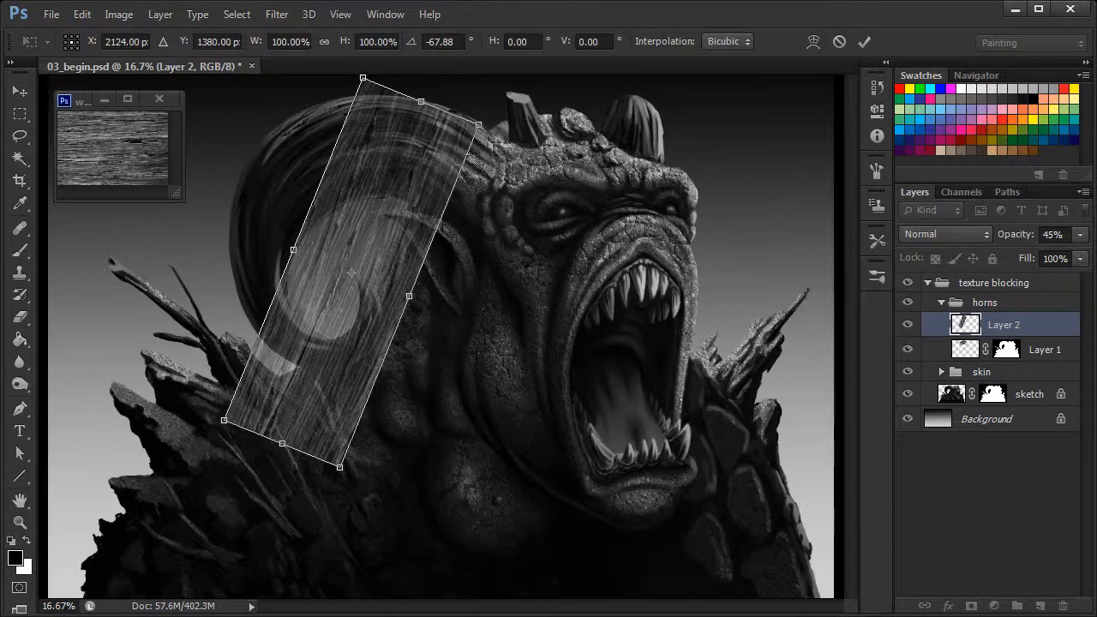
pyautogui.moveTo(516, 126); pyautogui.dragTo(338, 514)
pyautogui.moveTo(399, 355); pyautogui.dragTo(404, 435)
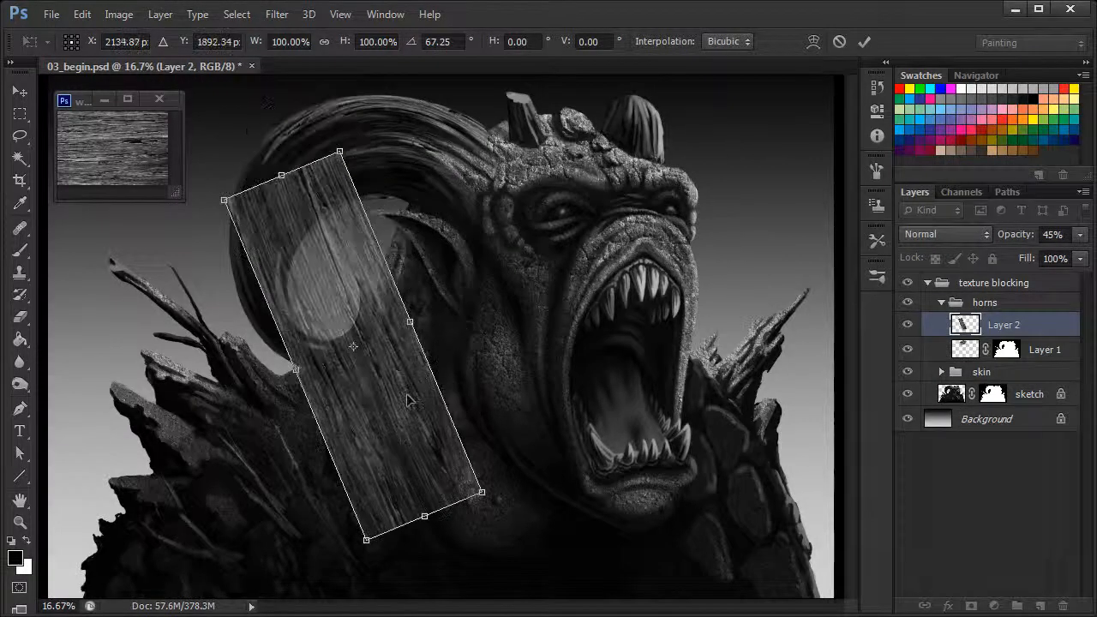
pyautogui.moveTo(353, 160); pyautogui.dragTo(349, 99)
pyautogui.moveTo(414, 401); pyautogui.dragTo(437, 439)
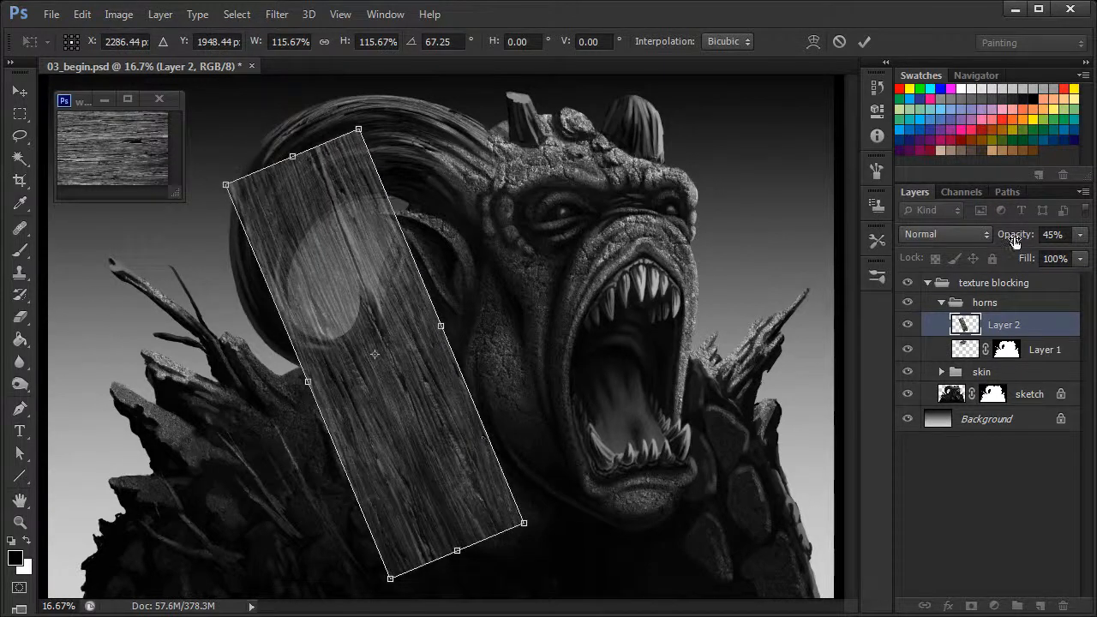
# - Raise the strip's opacity to 100%, scale it down to about 88% and rotate it further towards the horn's outer curve
pyautogui.moveTo(1012, 239); pyautogui.dragTo(1027, 237)
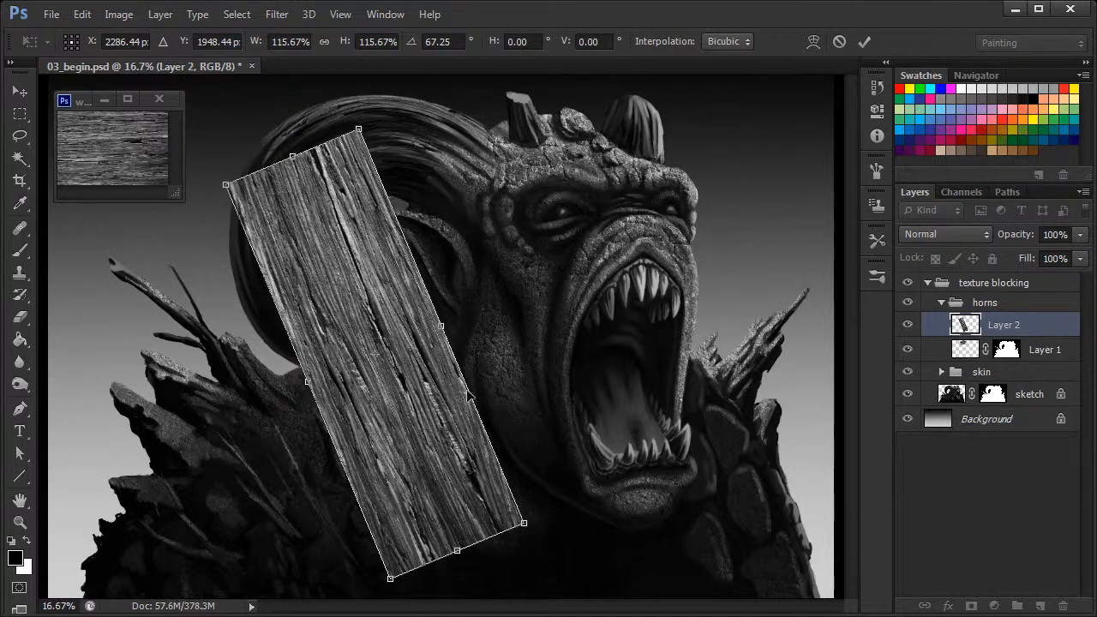
pyautogui.moveTo(568, 541); pyautogui.dragTo(532, 559)
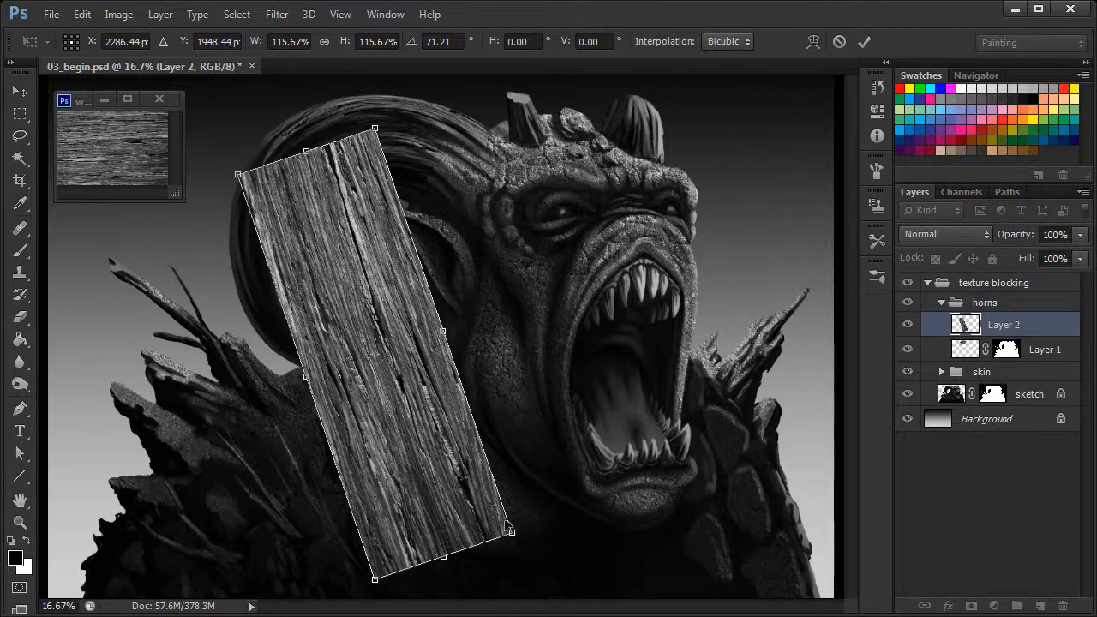
pyautogui.moveTo(511, 531); pyautogui.dragTo(461, 435)
pyautogui.moveTo(387, 406); pyautogui.dragTo(330, 374)
pyautogui.moveTo(461, 362); pyautogui.dragTo(440, 391)
pyautogui.moveTo(359, 435); pyautogui.dragTo(354, 420)
# - Lower the strip's opacity to 33%, rotate it to about 116 degrees and position it along the horn's outer side
pyautogui.moveTo(1034, 238); pyautogui.dragTo(1010, 238)
pyautogui.moveTo(307, 394); pyautogui.dragTo(294, 365)
pyautogui.moveTo(418, 349); pyautogui.dragTo(373, 394)
pyautogui.moveTo(269, 360); pyautogui.dragTo(254, 352)
pyautogui.moveTo(359, 334); pyautogui.dragTo(341, 351)
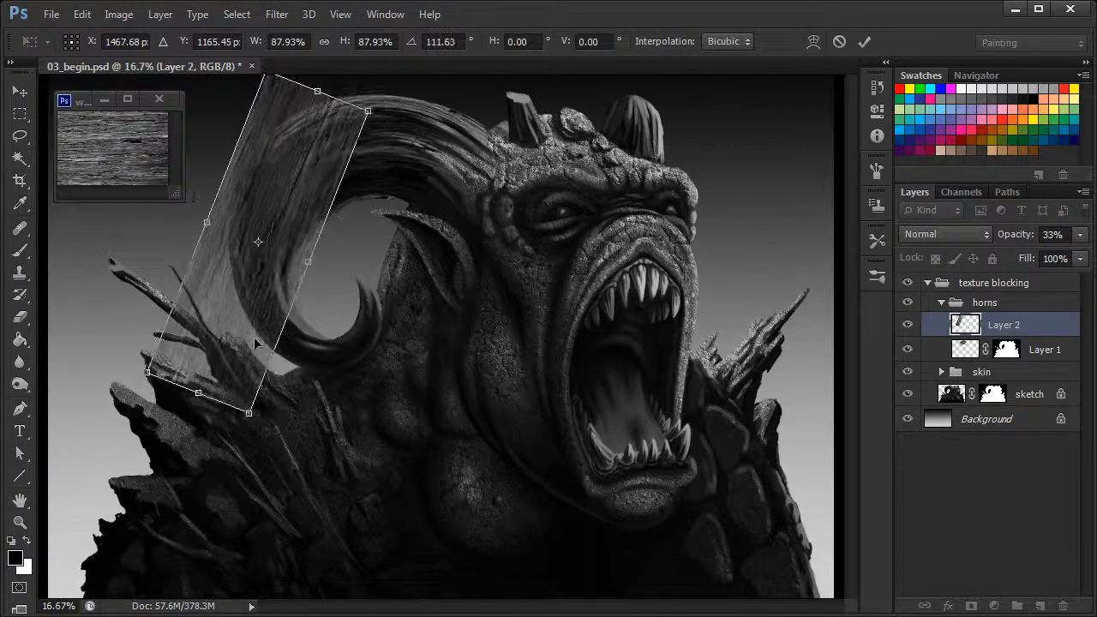
pyautogui.moveTo(257, 343); pyautogui.dragTo(242, 354)
pyautogui.moveTo(302, 206); pyautogui.dragTo(293, 220)
pyautogui.moveTo(382, 189); pyautogui.dragTo(385, 195)
pyautogui.moveTo(301, 237); pyautogui.dragTo(302, 223)
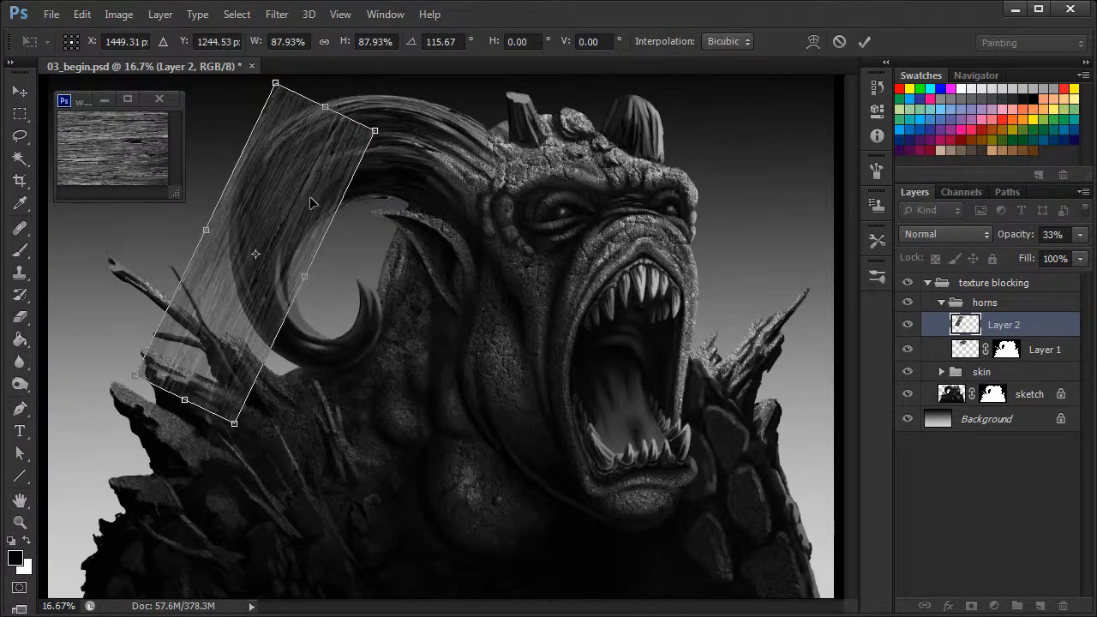
# - Switch the transformation to Warp and bend the strip's lower end around the horn's curve
pyautogui.rightClick(269, 157)
pyautogui.click(311, 254)
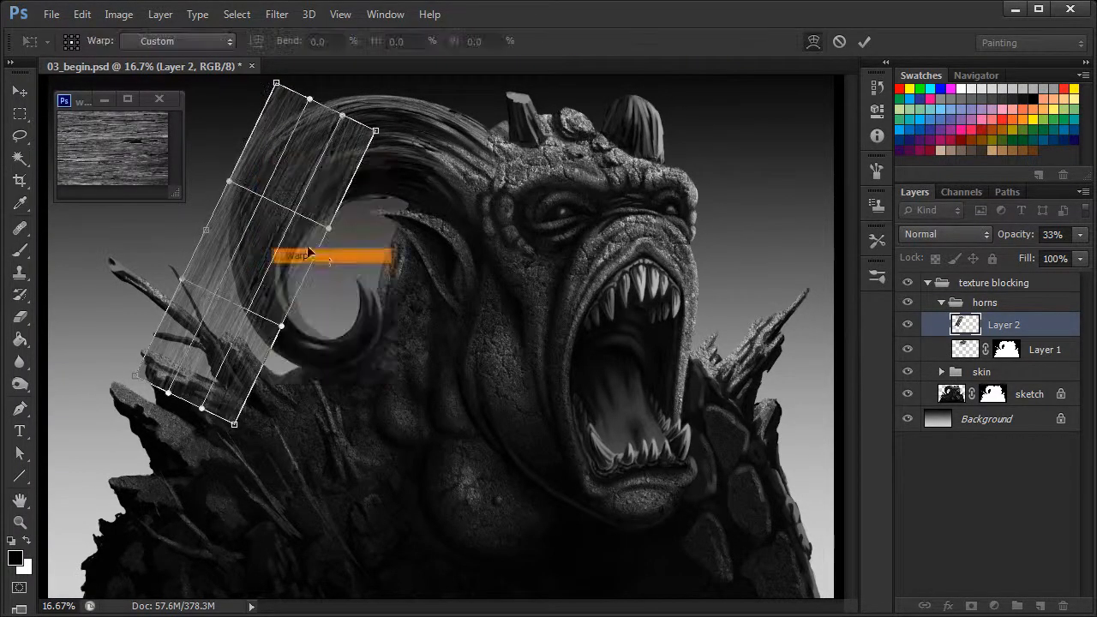
pyautogui.moveTo(234, 422); pyautogui.dragTo(337, 329)
pyautogui.moveTo(196, 367); pyautogui.dragTo(539, 442)
pyautogui.hotkey('ctrl', '=')
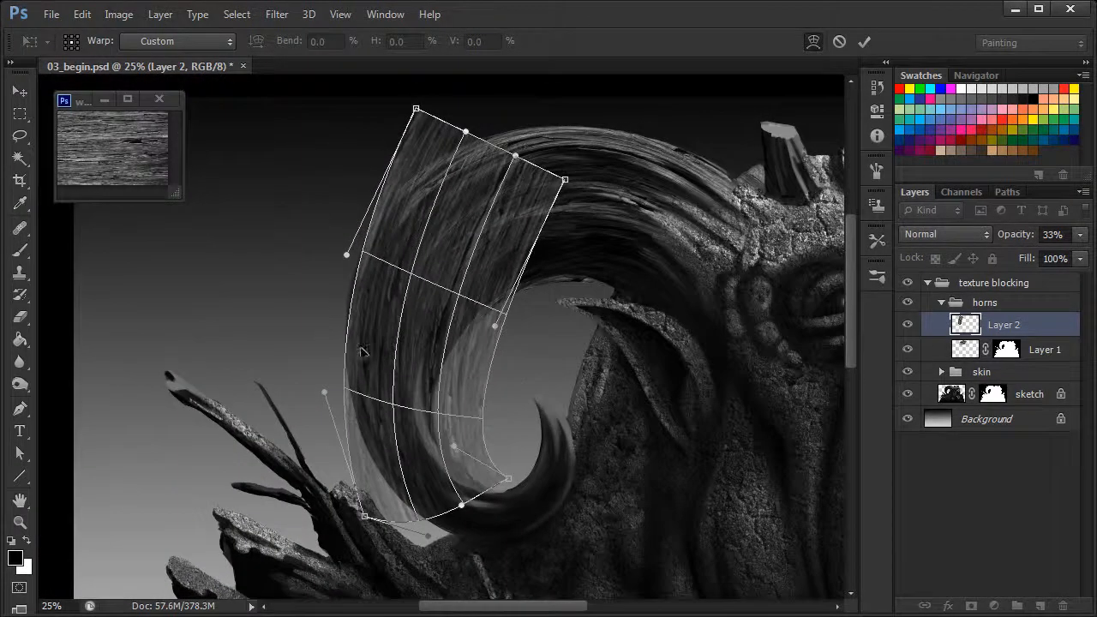
# - Pull the warp's upper corners and side handles to match the horn's inner and outer contours
pyautogui.moveTo(431, 146); pyautogui.dragTo(437, 203)
pyautogui.moveTo(457, 403); pyautogui.dragTo(445, 404)
pyautogui.moveTo(522, 239); pyautogui.dragTo(511, 315)
pyautogui.moveTo(341, 464); pyautogui.dragTo(357, 457)
pyautogui.moveTo(373, 515); pyautogui.dragTo(391, 520)
pyautogui.moveTo(406, 189); pyautogui.dragTo(388, 224)
pyautogui.moveTo(474, 421); pyautogui.dragTo(445, 415)
pyautogui.moveTo(504, 336); pyautogui.dragTo(500, 317)
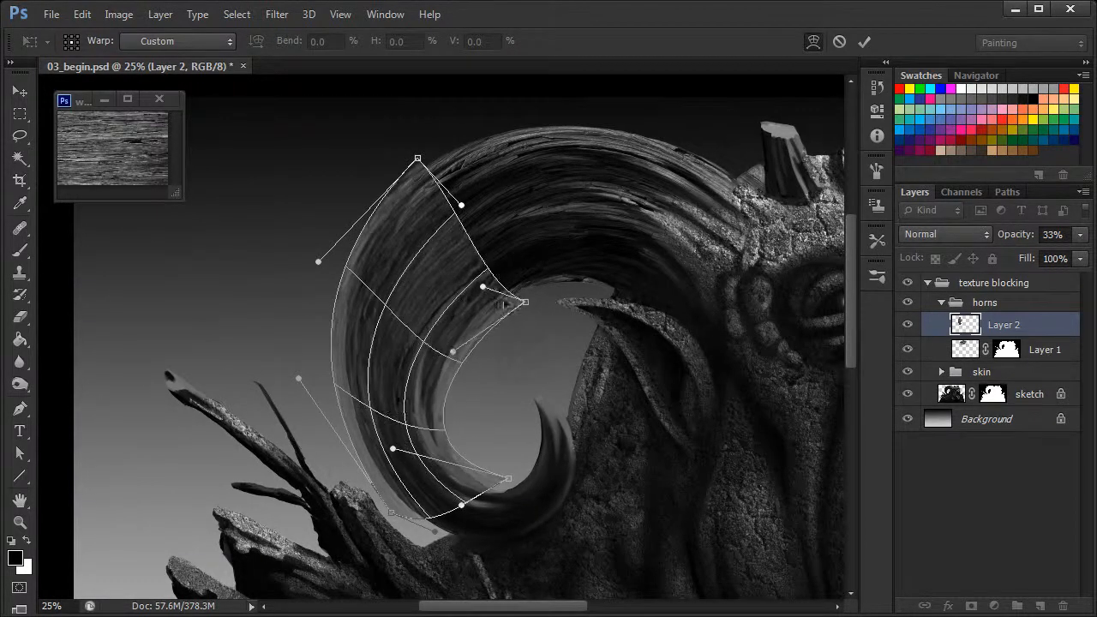
# - Refine the warp's upper edge and outer corner so the grain meets the already textured horn section
pyautogui.moveTo(485, 272); pyautogui.dragTo(516, 244)
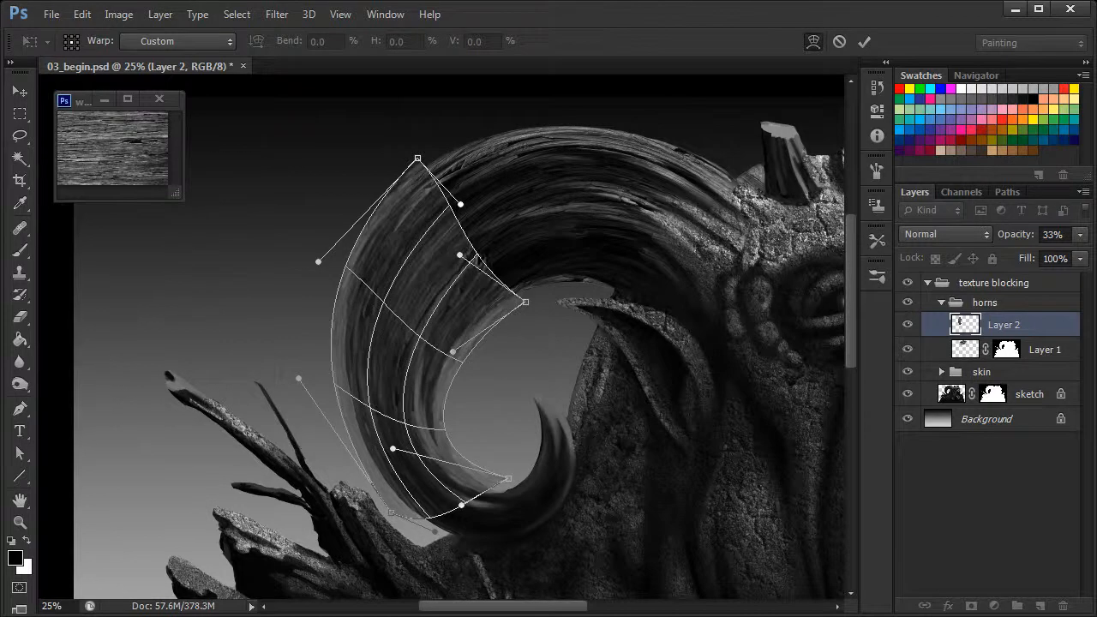
pyautogui.moveTo(466, 282); pyautogui.dragTo(455, 230)
pyautogui.moveTo(412, 173); pyautogui.dragTo(426, 180)
pyautogui.moveTo(349, 356); pyautogui.dragTo(347, 352)
pyautogui.moveTo(404, 192); pyautogui.dragTo(417, 155)
# - Fit the warp's lower corners and inner handle to the narrowing horn and apply the warp
pyautogui.moveTo(392, 515); pyautogui.dragTo(399, 514)
pyautogui.moveTo(508, 478); pyautogui.dragTo(479, 481)
pyautogui.moveTo(393, 448); pyautogui.dragTo(439, 445)
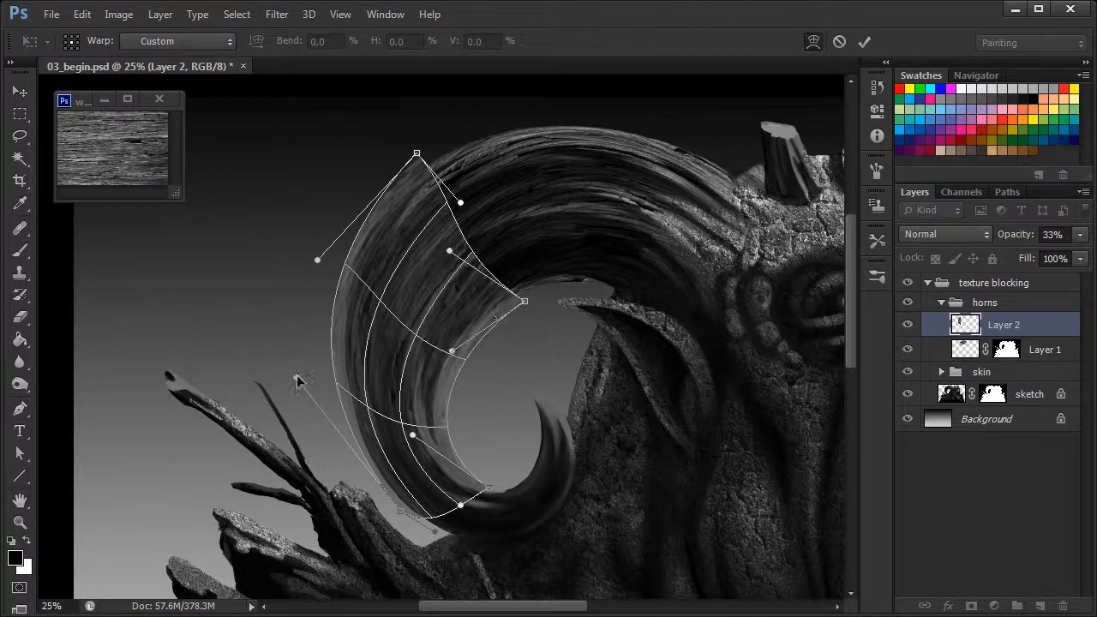
pyautogui.click(865, 43)
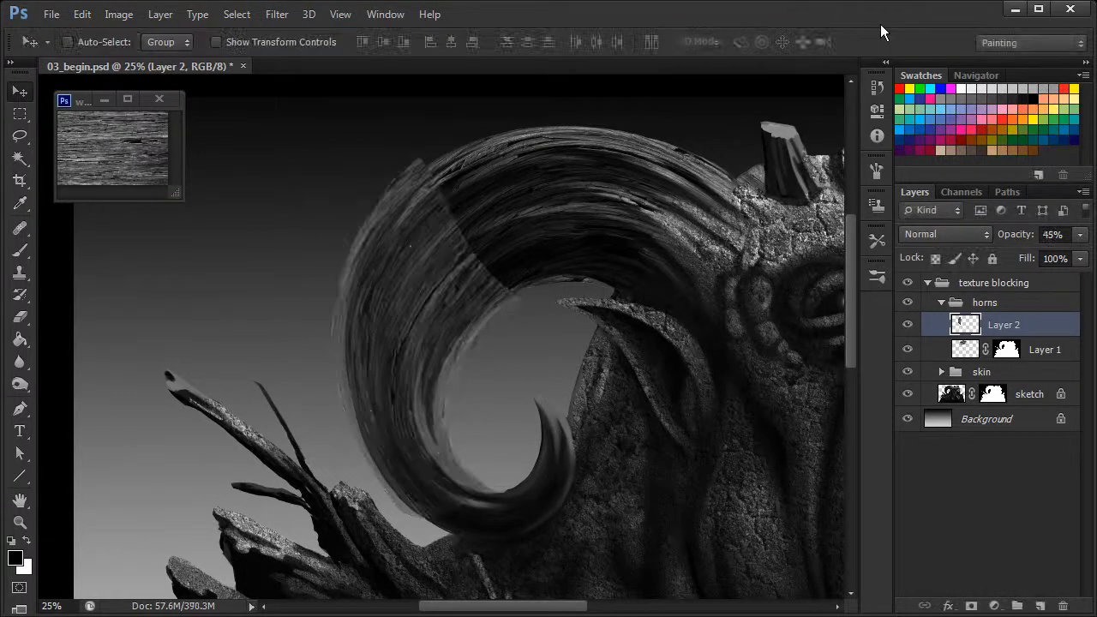
# - Restore Layer 2 to 100% opacity, compare Overlay with Soft Light blending, and settle on Overlay
pyautogui.moveTo(1009, 240); pyautogui.dragTo(1042, 236)
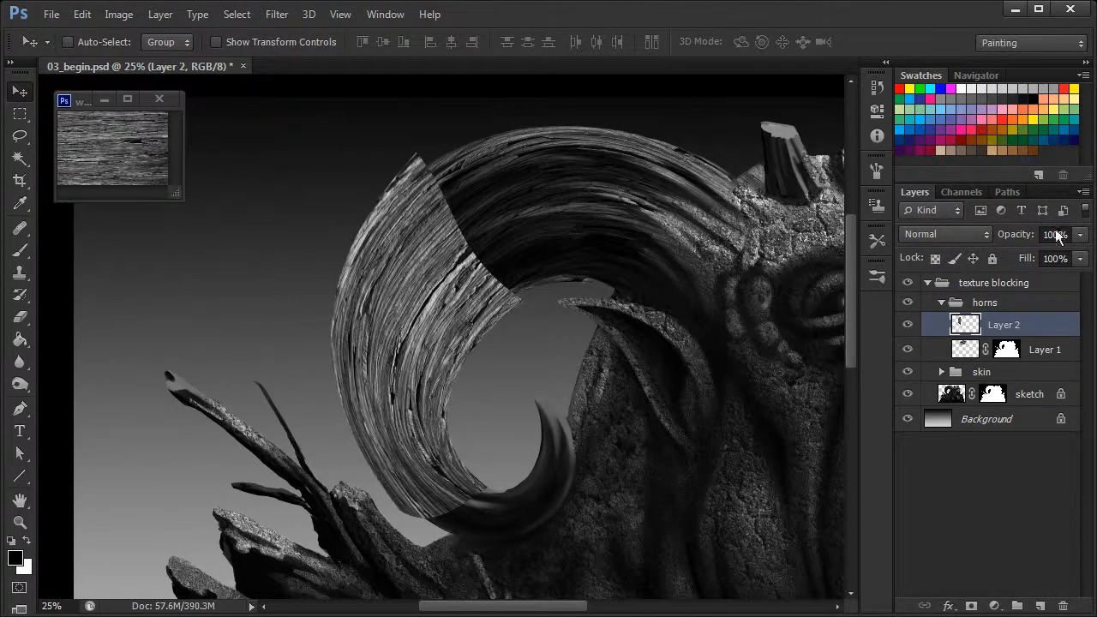
pyautogui.click(946, 234)
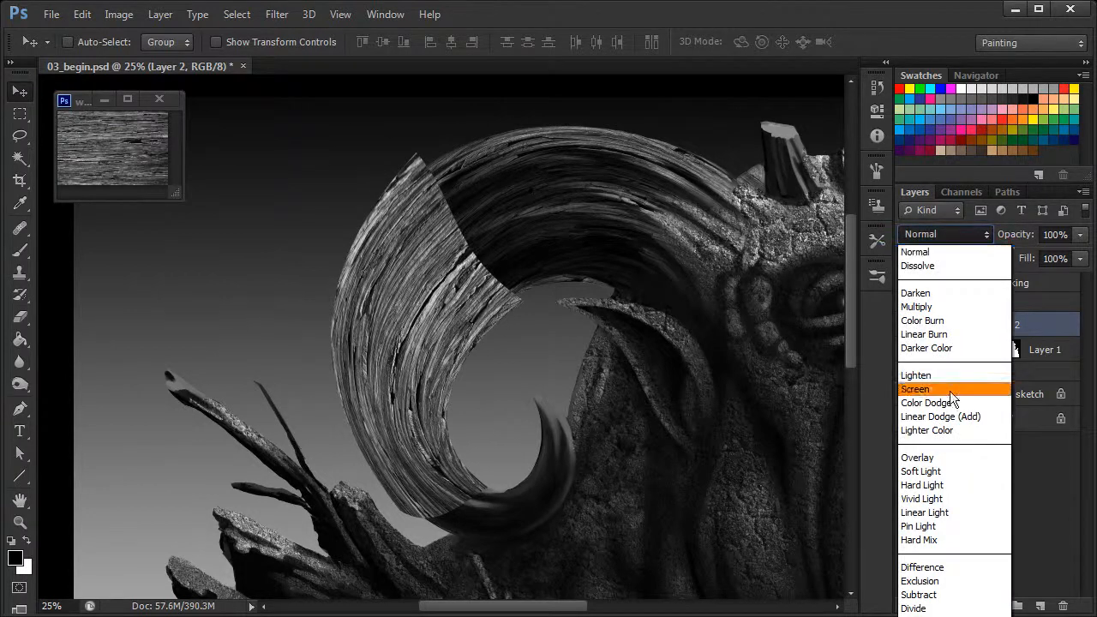
pyautogui.click(942, 455)
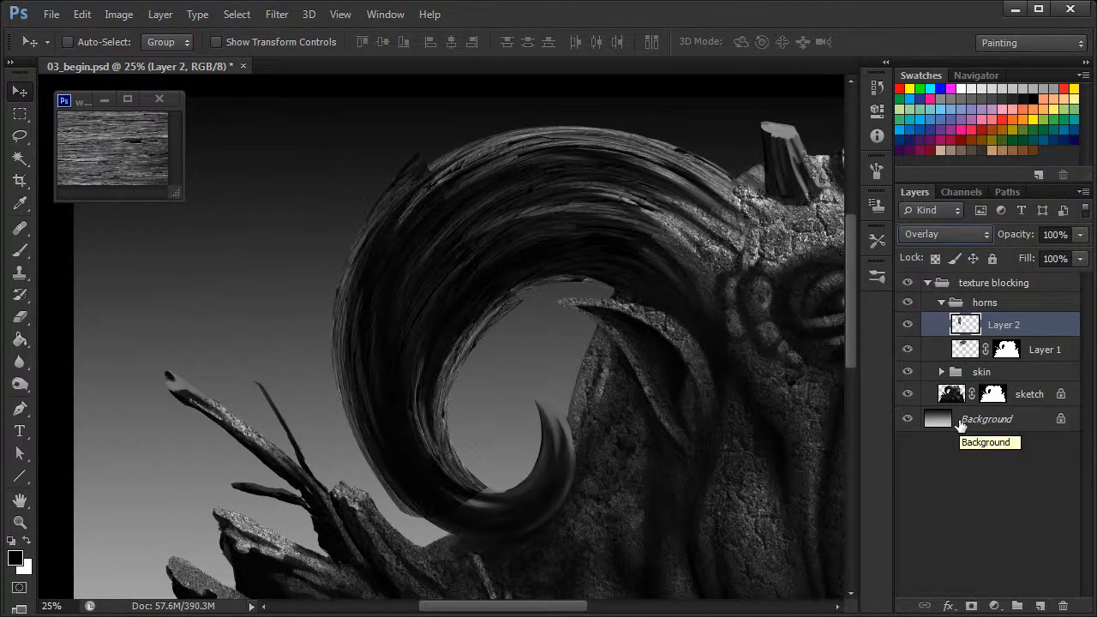
pyautogui.click(952, 236)
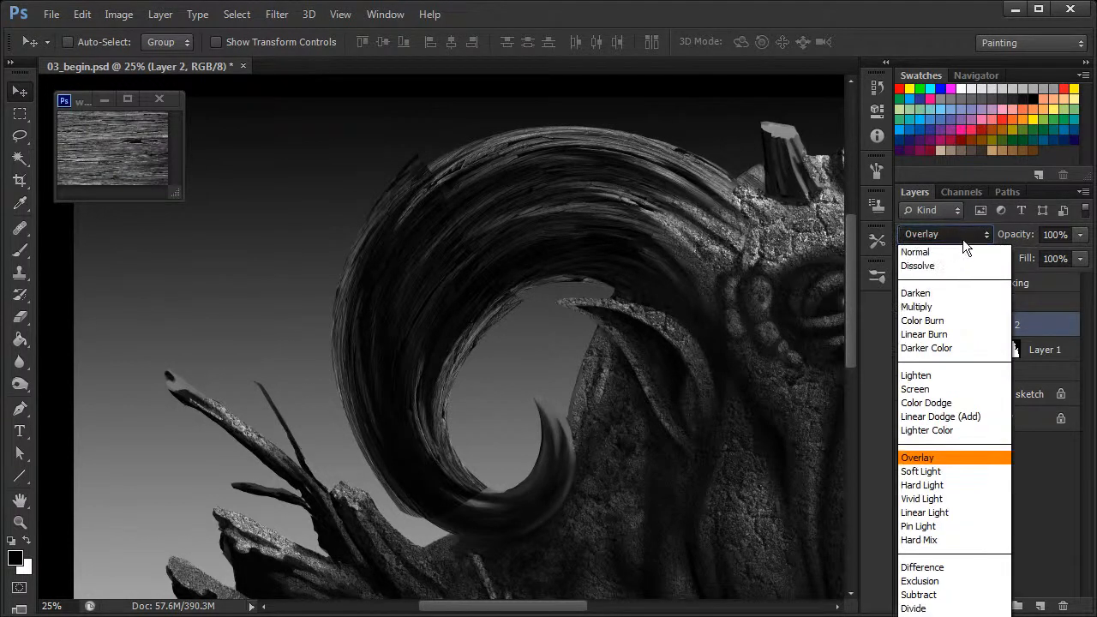
pyautogui.click(936, 476)
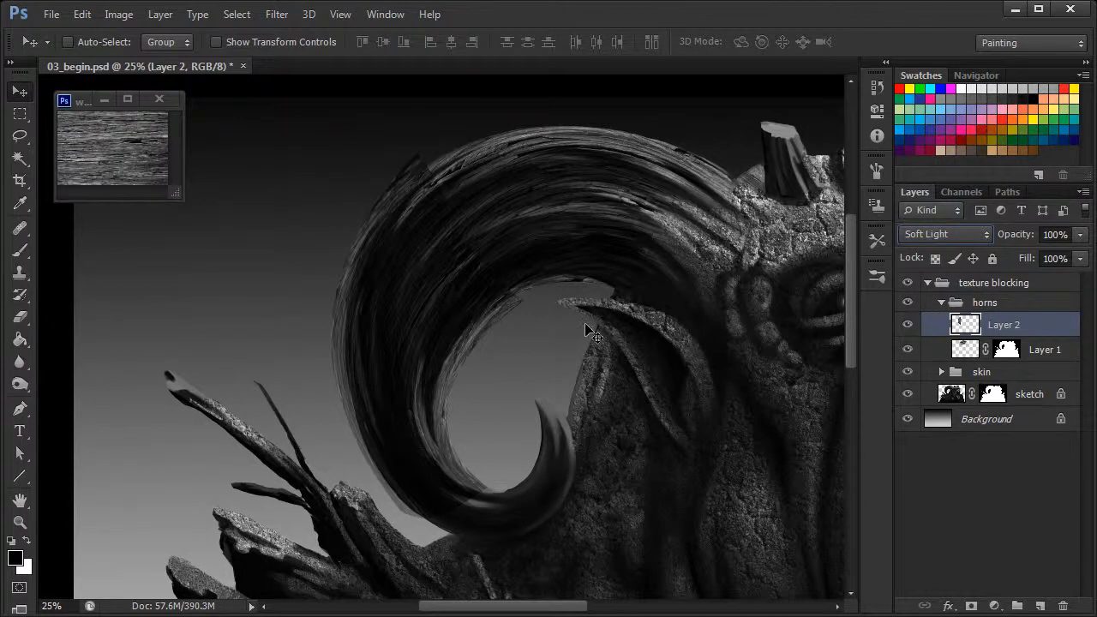
pyautogui.click(946, 234)
pyautogui.click(934, 457)
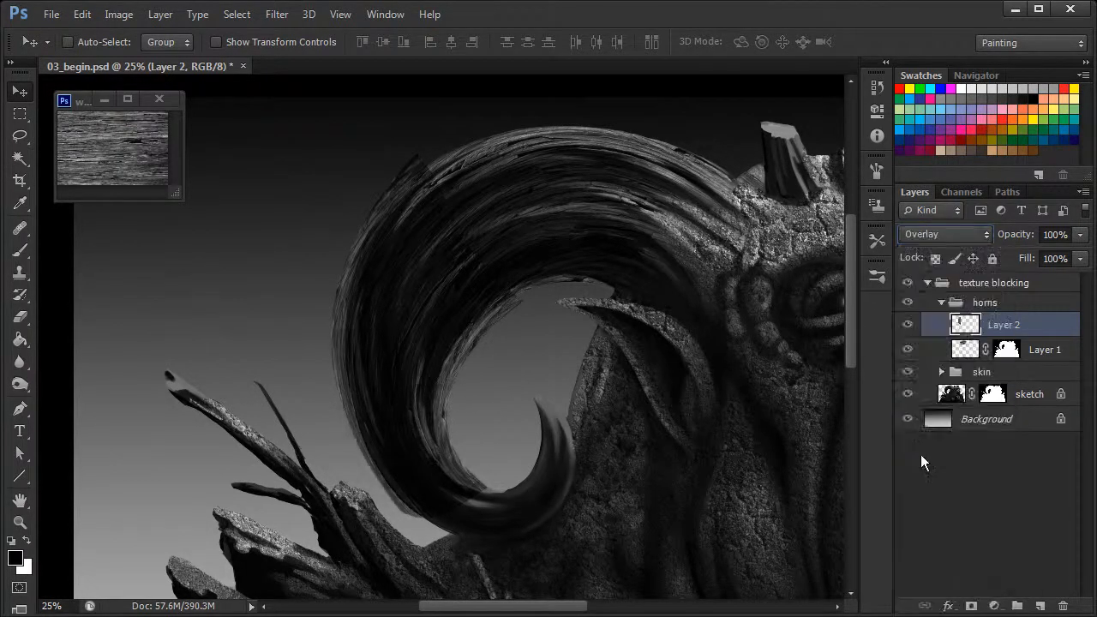
# - Erase the hard seams of the Layer 2 strip where its upper and lower ends meet the rest of the horn
pyautogui.press('e')
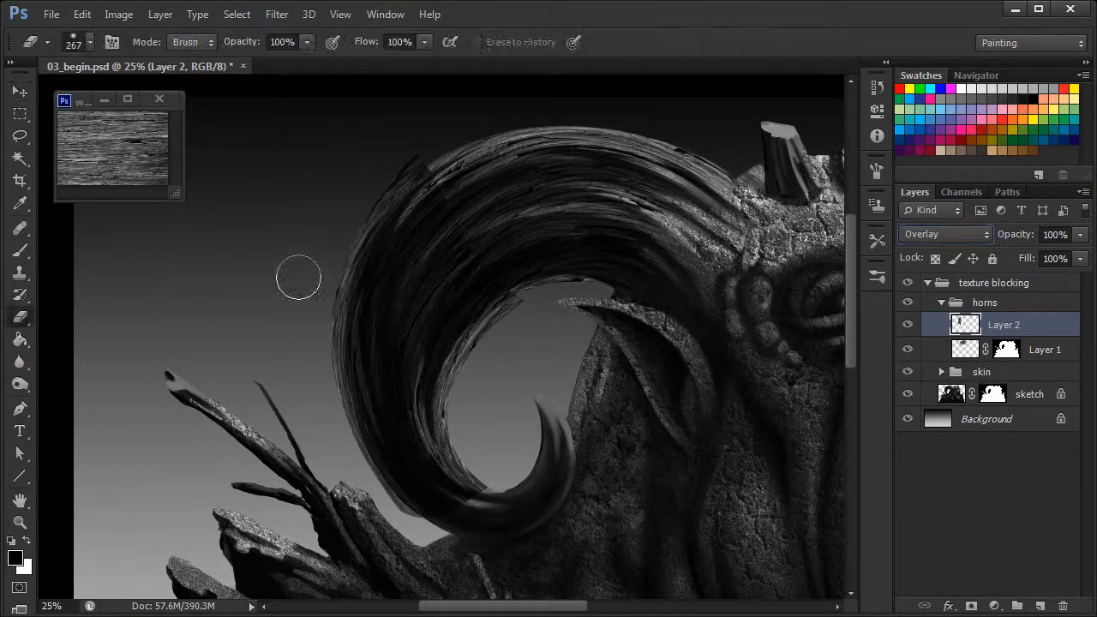
pyautogui.moveTo(458, 246)
pyautogui.mouseDown()
pyautogui.moveTo(418, 208)
pyautogui.moveTo(453, 169)
pyautogui.mouseUp()
pyautogui.moveTo(446, 279)
pyautogui.mouseDown()
pyautogui.moveTo(499, 265)
pyautogui.moveTo(500, 279)
pyautogui.mouseUp()
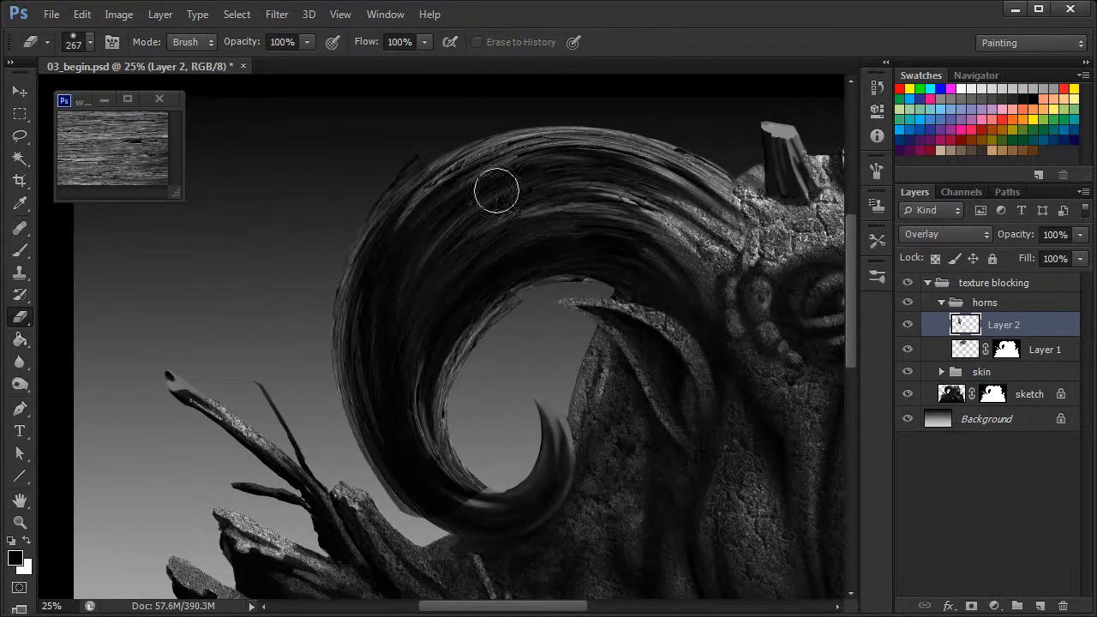
pyautogui.moveTo(434, 517)
pyautogui.mouseDown()
pyautogui.moveTo(496, 500)
pyautogui.moveTo(484, 476)
pyautogui.mouseUp()
# - Copy Layer 1's mask onto Layer 2 and erase more of the strip's upper seam on the layer itself
pyautogui.click(1008, 350)
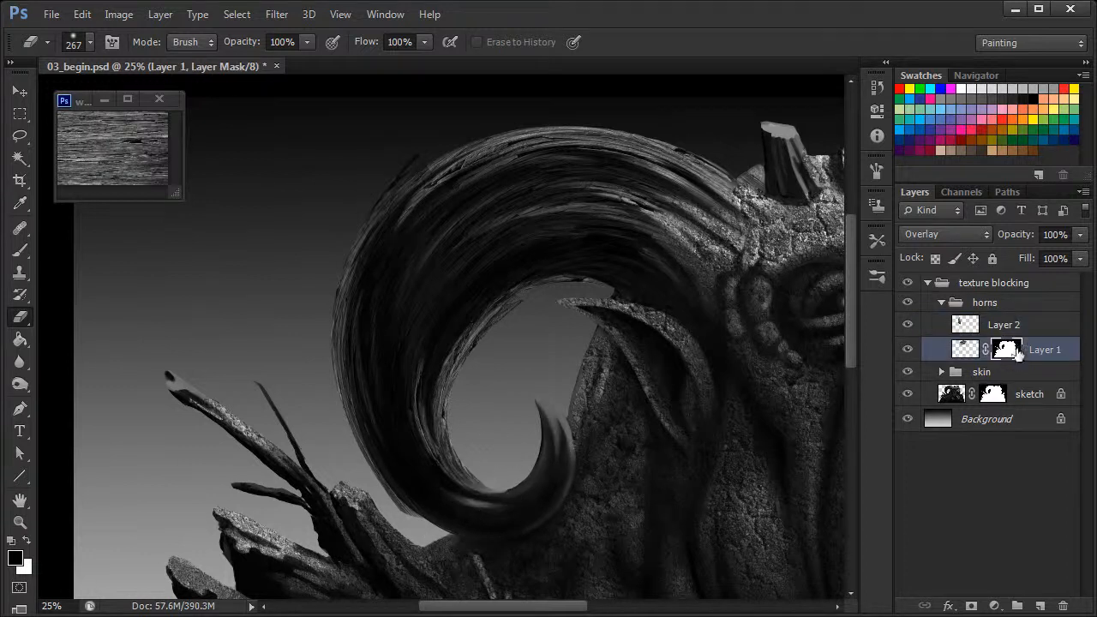
pyautogui.moveTo(1007, 349); pyautogui.dragTo(1019, 322)
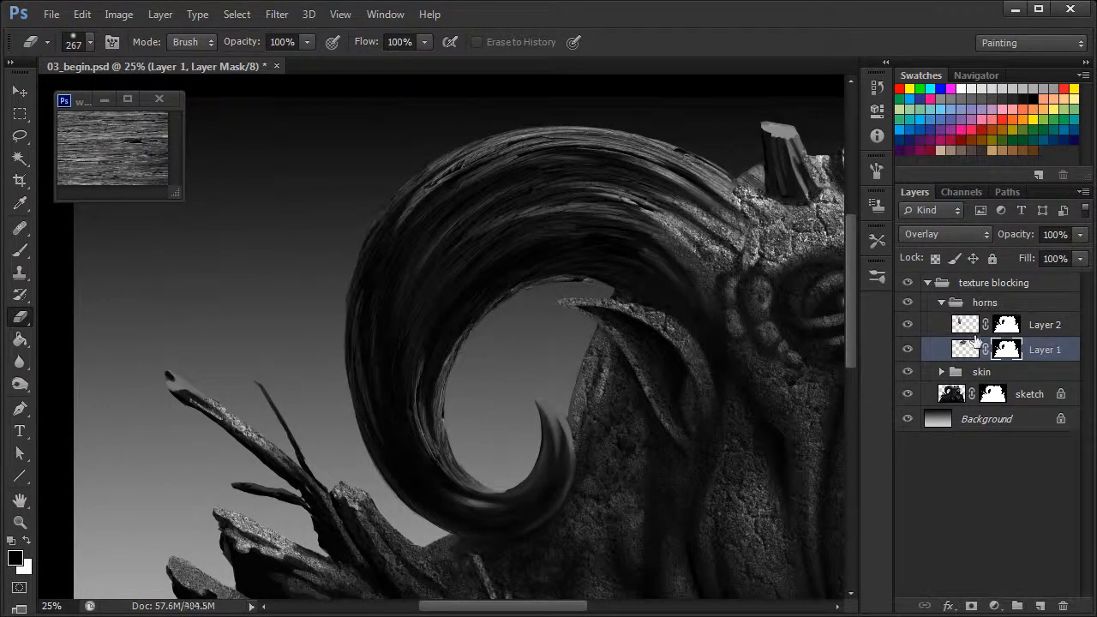
pyautogui.click(973, 325)
pyautogui.moveTo(438, 193)
pyautogui.mouseDown()
pyautogui.moveTo(434, 157)
pyautogui.moveTo(523, 132)
pyautogui.mouseUp()
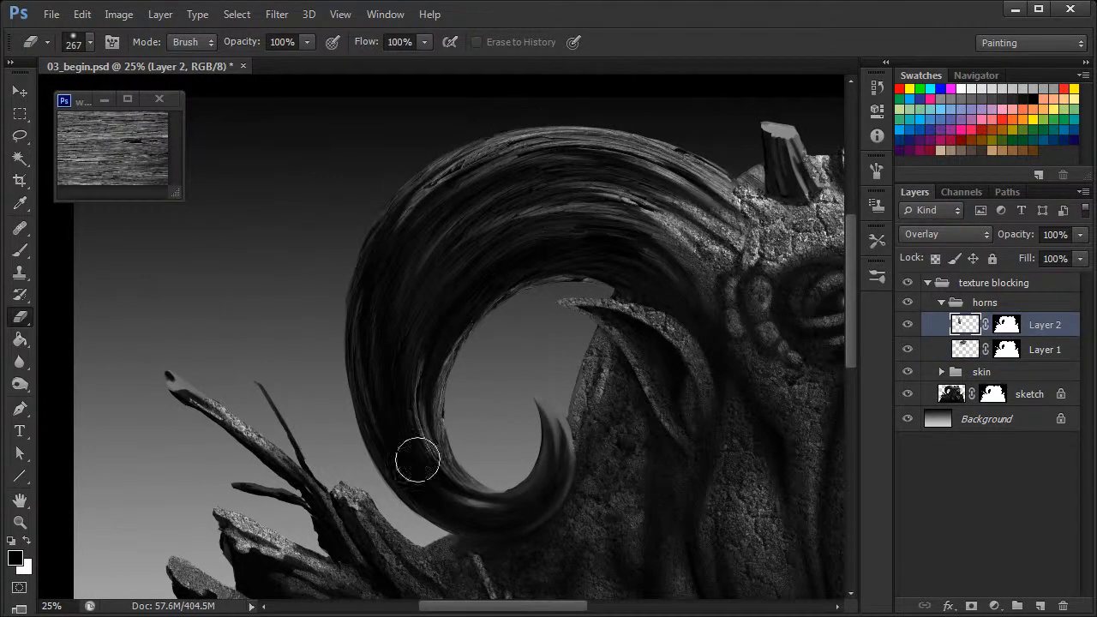
pyautogui.moveTo(730, 337); pyautogui.dragTo(499, 374)
pyautogui.moveTo(540, 317); pyautogui.dragTo(598, 304)
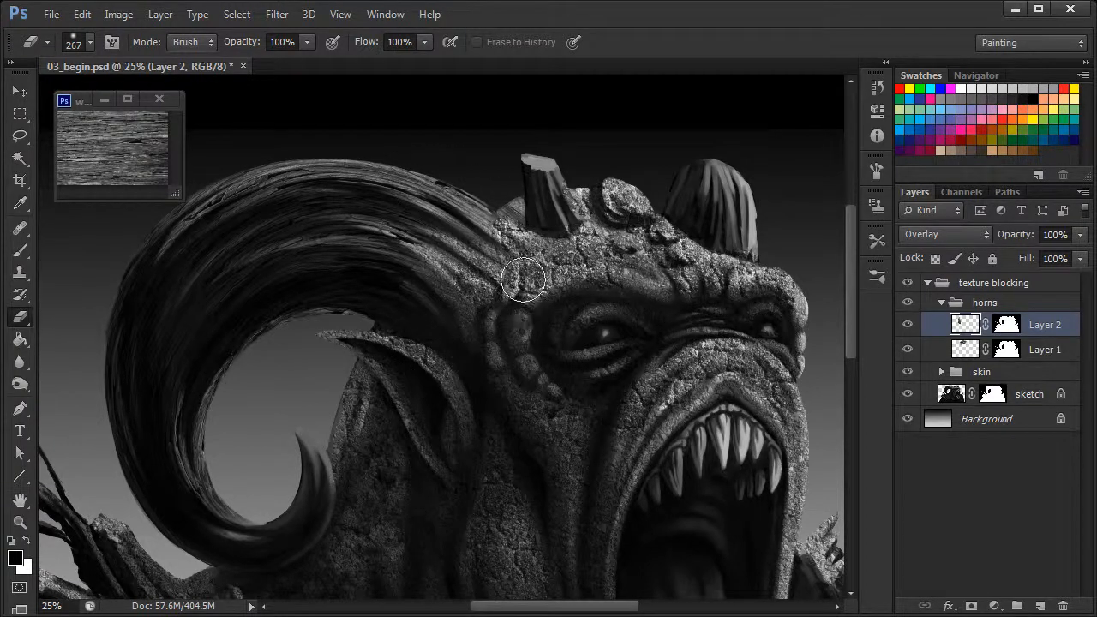
pyautogui.hotkey('ctrl', '-')
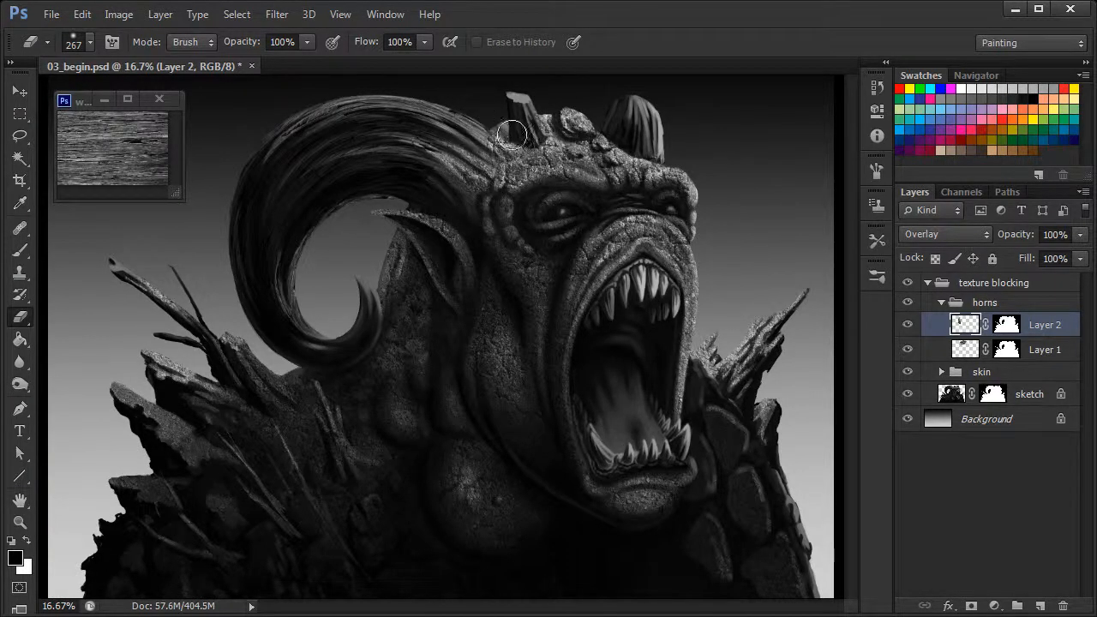
pyautogui.hotkey('ctrl', '+')
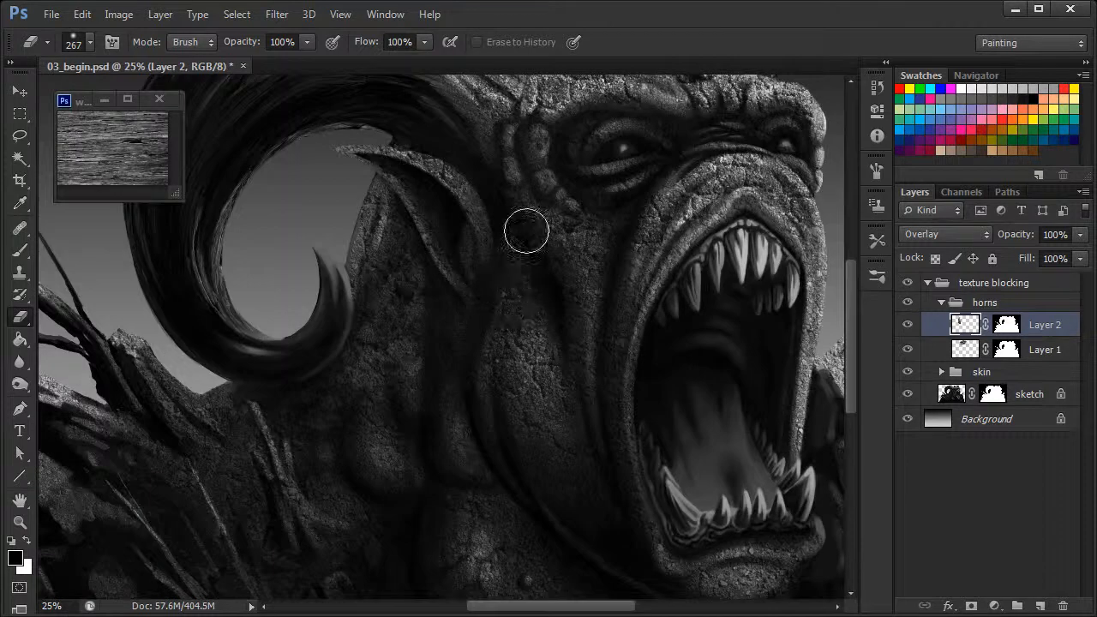
pyautogui.moveTo(539, 191); pyautogui.dragTo(564, 445)
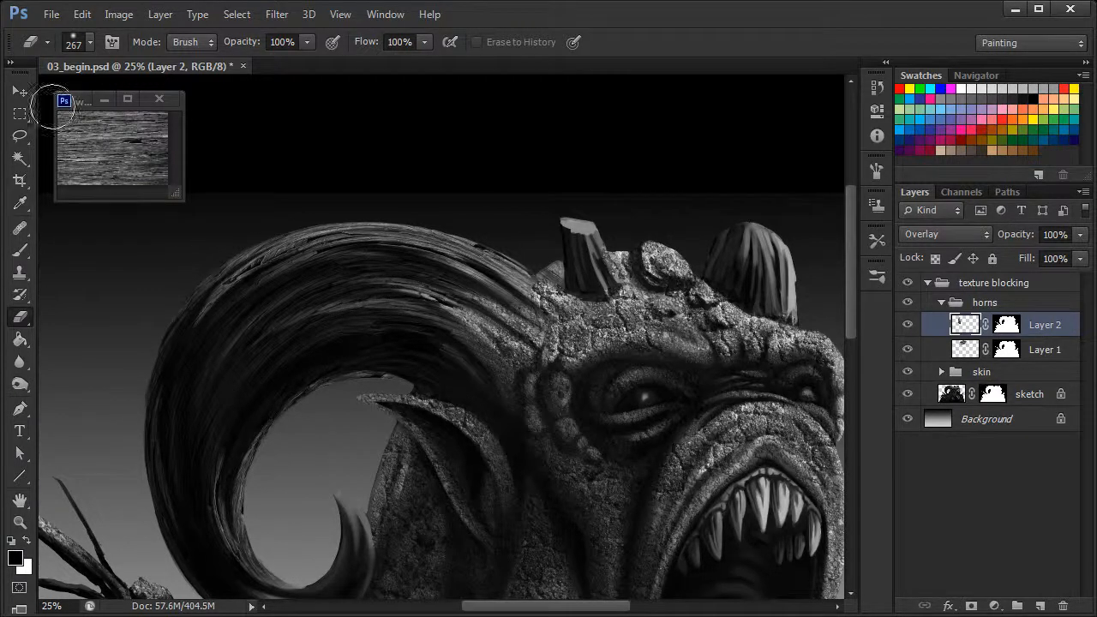
# - Switch to the Lasso tool, enlarge wood.jpg to 25% and clear its existing selection
pyautogui.click(20, 134)
pyautogui.moveTo(145, 155)
pyautogui.mouseDown()
pyautogui.moveTo(161, 176)
pyautogui.moveTo(168, 165)
pyautogui.mouseUp()
pyautogui.hotkey('ctrl', '+')
pyautogui.hotkey('ctrl', '+')
pyautogui.hotkey('ctrl', '+')
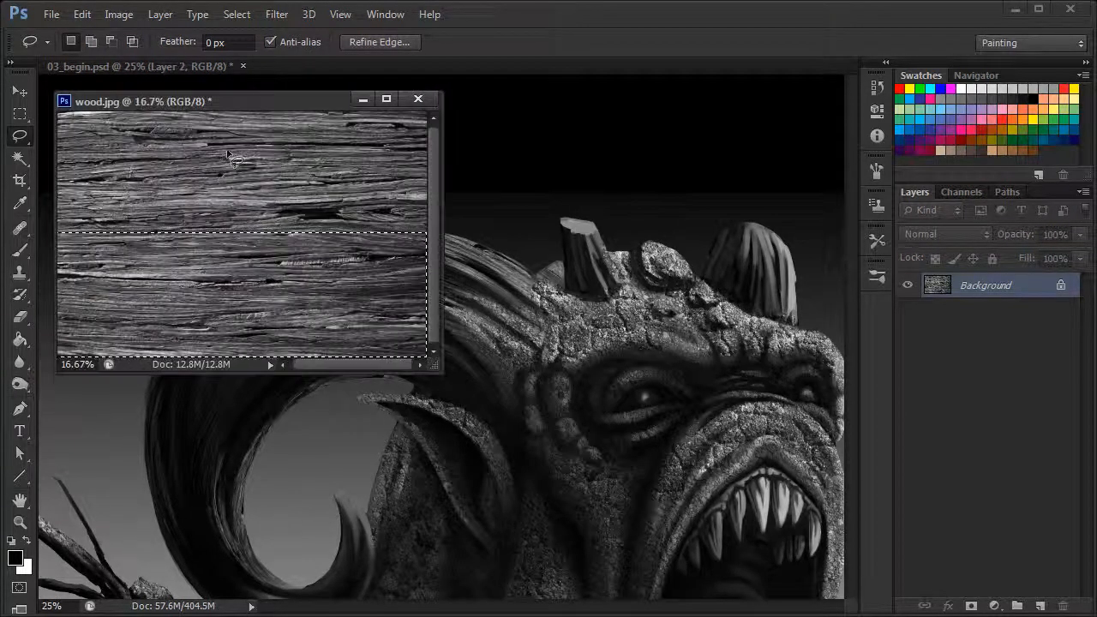
pyautogui.hotkey('ctrl', '+')
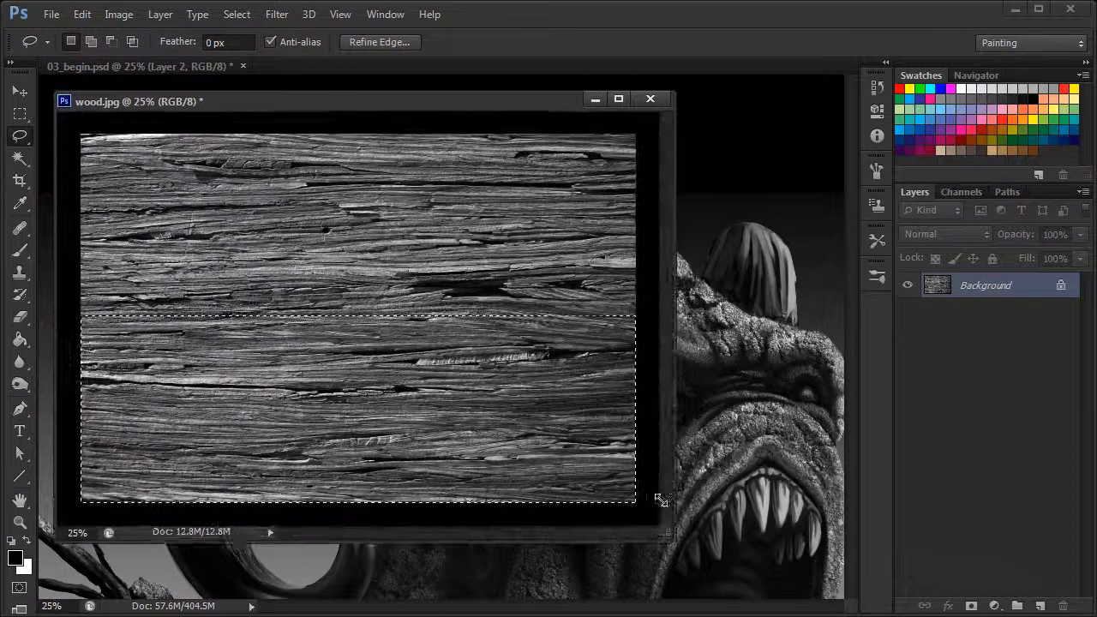
pyautogui.hotkey('ctrl', 'd')
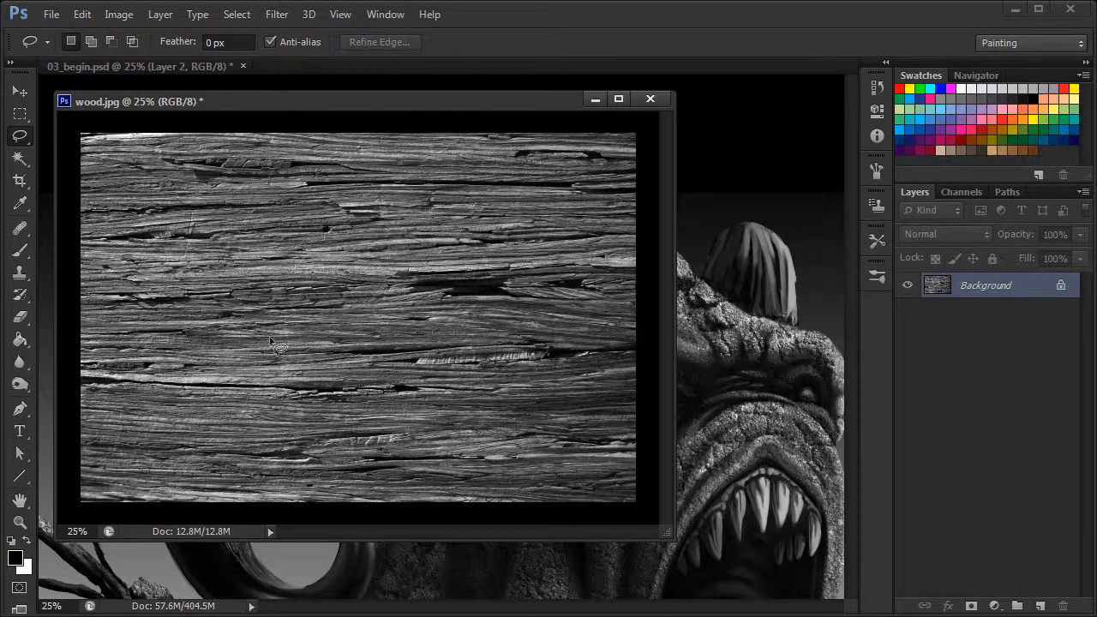
# - Lasso a rounded patch of wood grain in wood.jpg, move it into 03_begin.psd and shrink the wood photo's view again
pyautogui.moveTo(346, 296)
pyautogui.mouseDown()
pyautogui.moveTo(319, 401)
pyautogui.moveTo(196, 401)
pyautogui.mouseUp()
pyautogui.moveTo(160, 319)
pyautogui.mouseDown()
pyautogui.moveTo(257, 286)
pyautogui.moveTo(338, 290)
pyautogui.moveTo(345, 295)
pyautogui.moveTo(300, 309)
pyautogui.moveTo(741, 381)
pyautogui.moveTo(793, 361)
pyautogui.mouseUp()
pyautogui.click(20, 90)
pyautogui.click(546, 101)
pyautogui.hotkey('ctrl', '-')
pyautogui.hotkey('ctrl', '-')
pyautogui.hotkey('ctrl', '-')
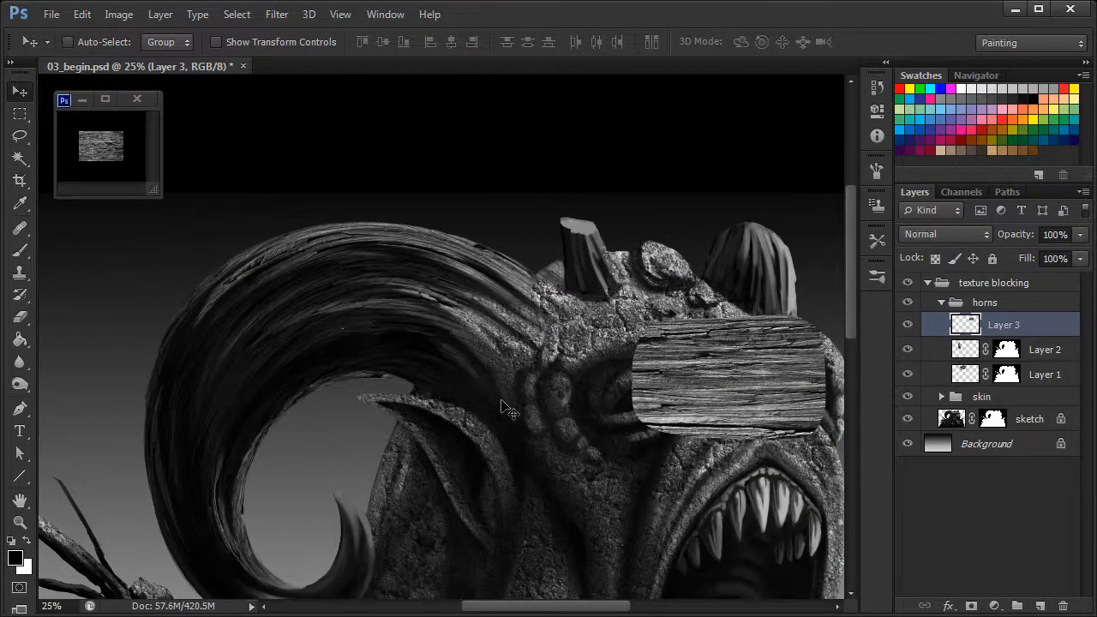
# - Free-transform the wood patch to about 84.57% scale and 20.34 degrees rotation, placing it over the horn's base beside the head
pyautogui.hotkey('ctrl', 't')
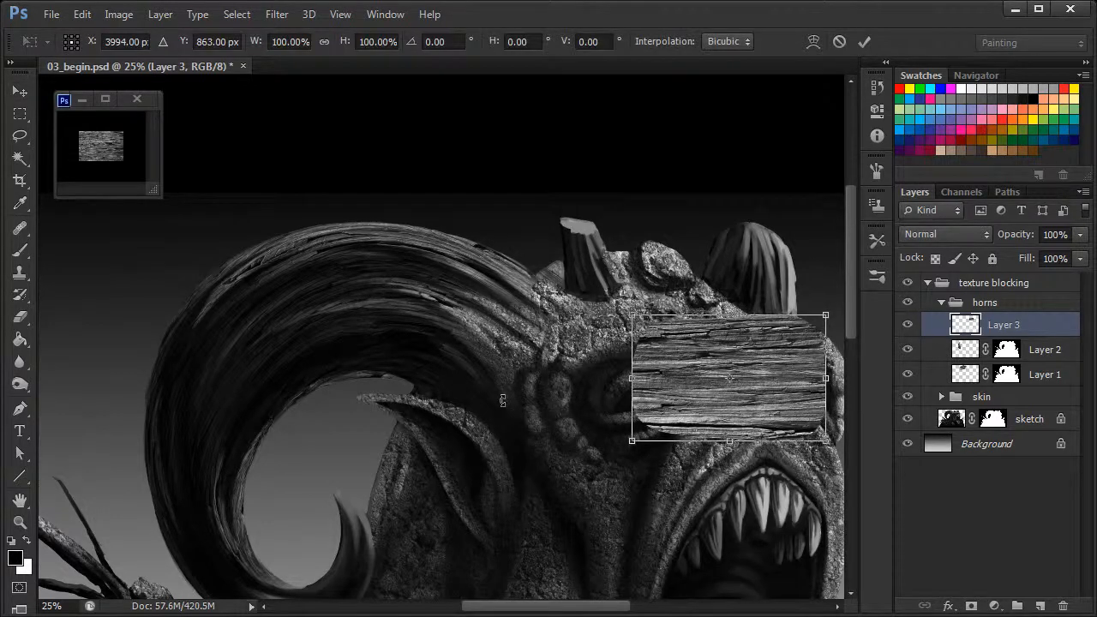
pyautogui.moveTo(793, 403); pyautogui.dragTo(626, 361)
pyautogui.moveTo(655, 322); pyautogui.dragTo(687, 399)
pyautogui.moveTo(675, 329); pyautogui.dragTo(655, 280)
pyautogui.hotkey('ctrl', '+')
pyautogui.moveTo(555, 311)
pyautogui.mouseDown()
pyautogui.moveTo(553, 347)
pyautogui.moveTo(560, 294)
pyautogui.mouseUp()
pyautogui.hotkey('ctrl', '+')
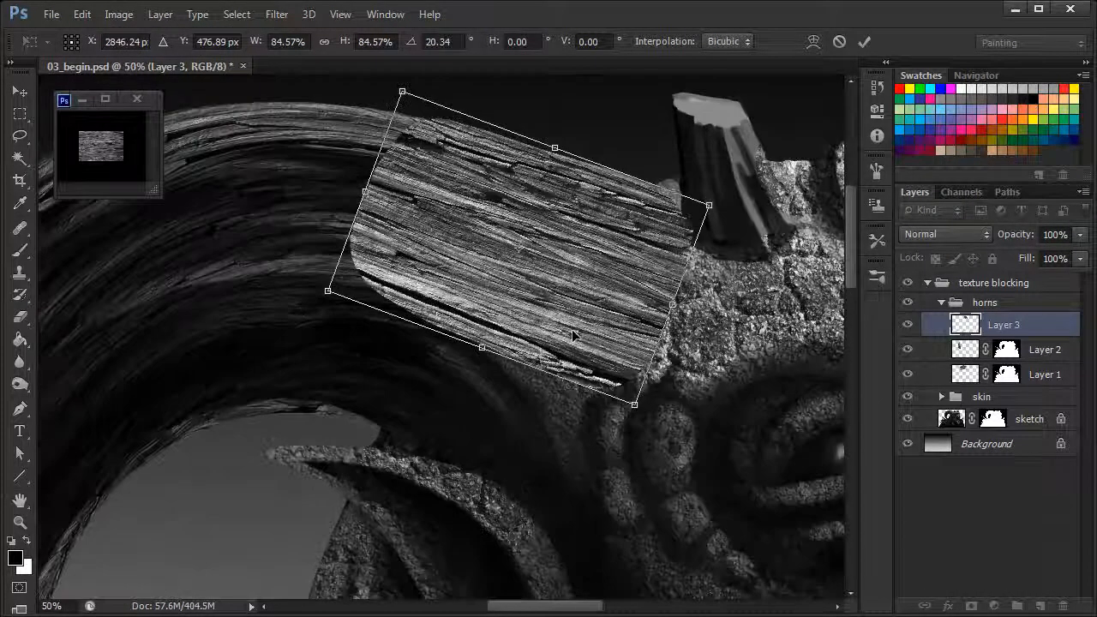
pyautogui.moveTo(665, 430); pyautogui.dragTo(639, 499)
pyautogui.moveTo(580, 335); pyautogui.dragTo(604, 340)
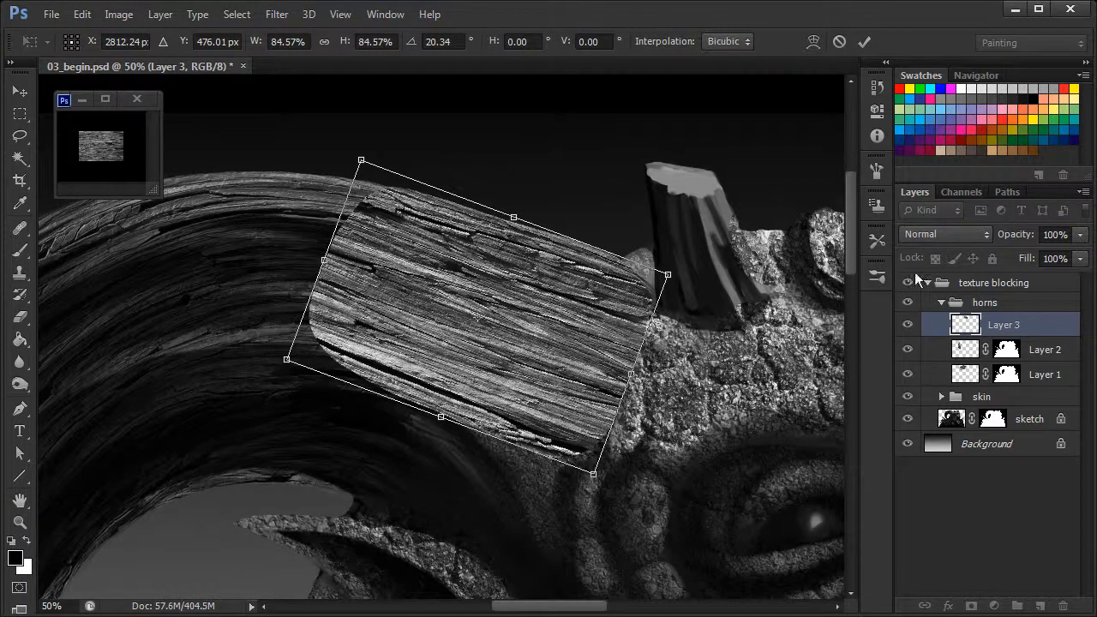
# - Lower the patch's opacity to 45% and warp its corners and edges to follow the contours of the horn's base
pyautogui.moveTo(1020, 239); pyautogui.dragTo(1015, 234)
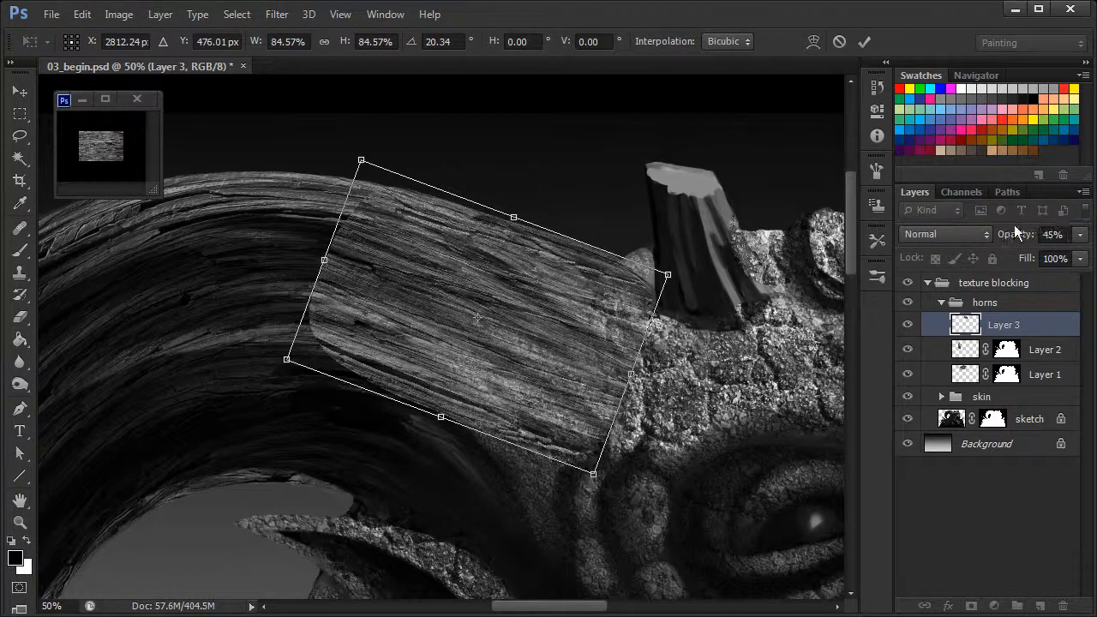
pyautogui.rightClick(494, 278)
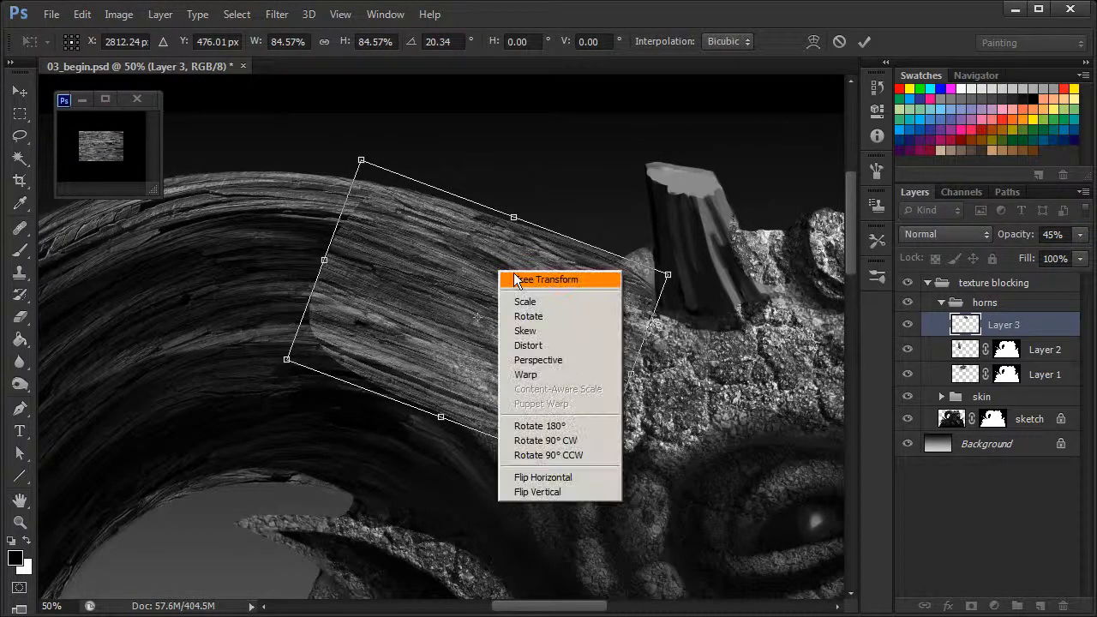
pyautogui.click(535, 374)
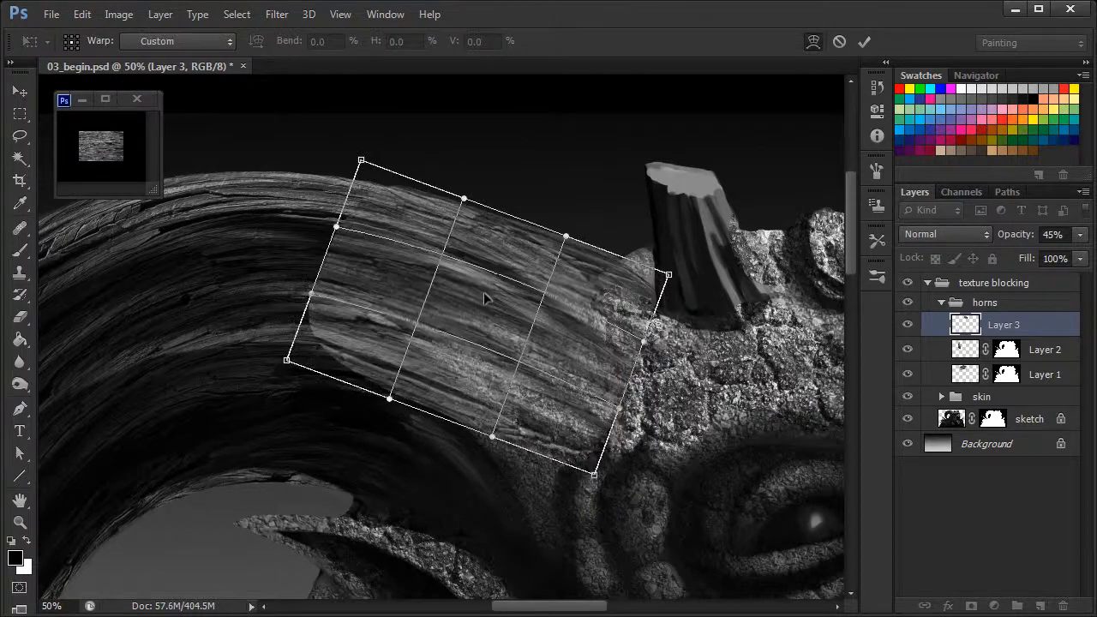
pyautogui.moveTo(667, 275); pyautogui.dragTo(674, 275)
pyautogui.moveTo(588, 246); pyautogui.dragTo(519, 238)
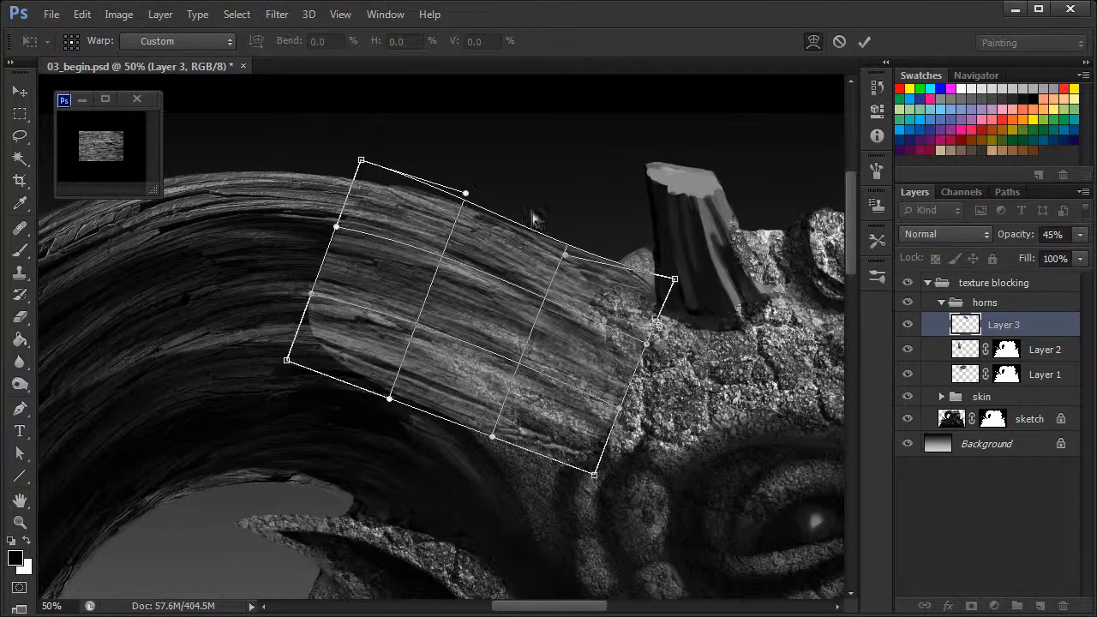
pyautogui.moveTo(593, 473); pyautogui.dragTo(564, 504)
pyautogui.moveTo(433, 432); pyautogui.dragTo(446, 379)
pyautogui.moveTo(286, 367); pyautogui.dragTo(297, 360)
# - Restore the patch to 100% opacity, refine the warp's corners around the horn's base beside the small horn stump, and apply it
pyautogui.moveTo(1002, 237); pyautogui.dragTo(1029, 238)
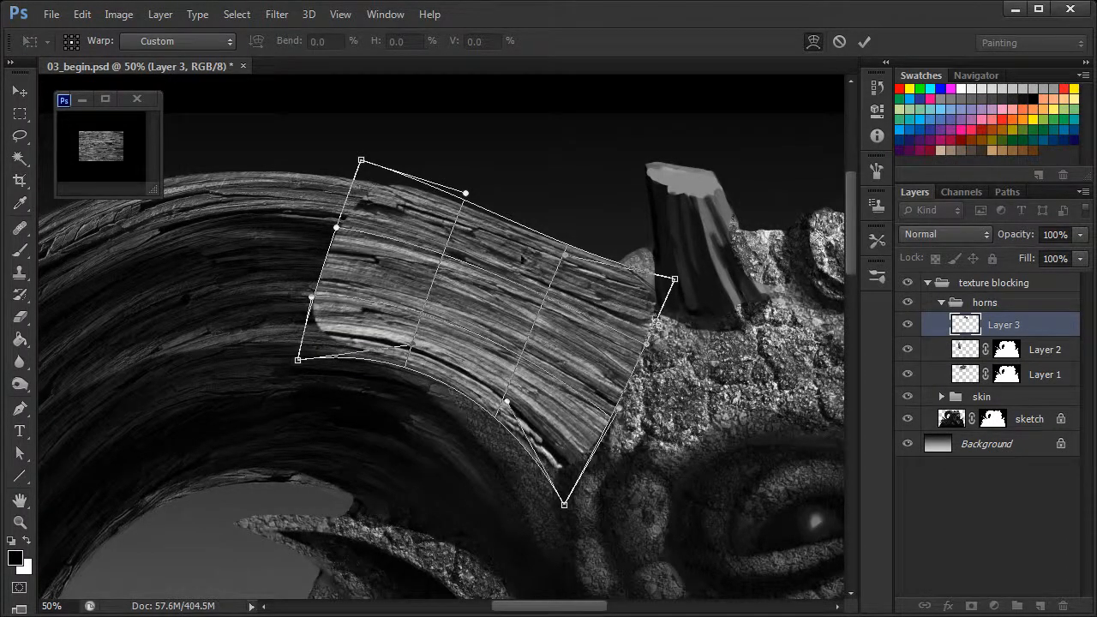
pyautogui.moveTo(676, 291); pyautogui.dragTo(678, 279)
pyautogui.hotkey('ctrl', '-')
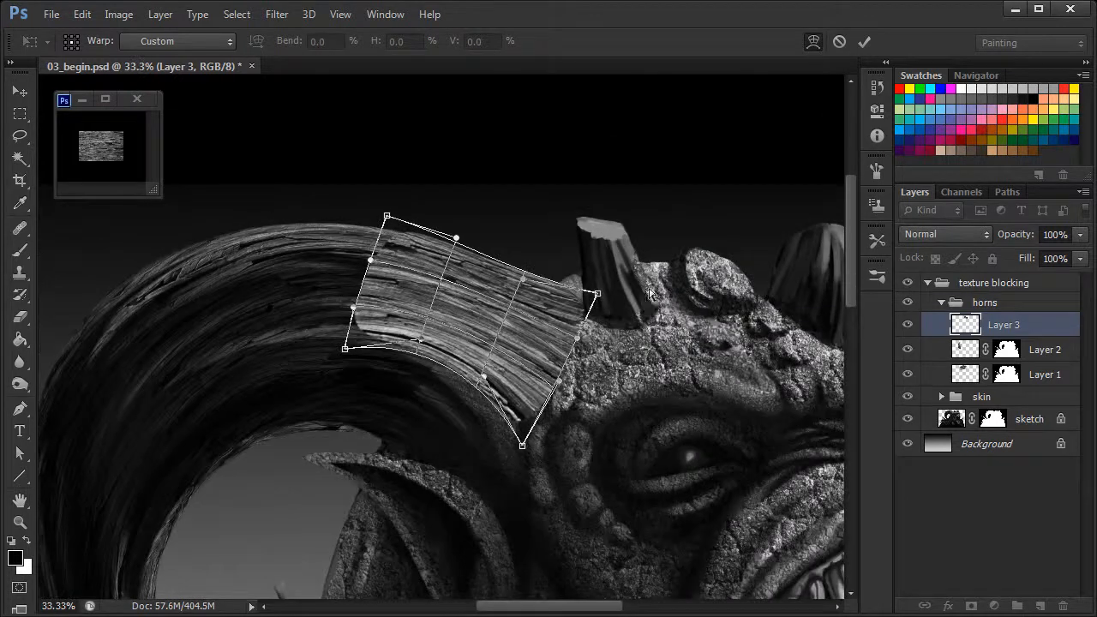
pyautogui.moveTo(387, 216); pyautogui.dragTo(385, 219)
pyautogui.moveTo(597, 294)
pyautogui.mouseDown()
pyautogui.moveTo(596, 281)
pyautogui.moveTo(557, 294)
pyautogui.moveTo(591, 275)
pyautogui.mouseUp()
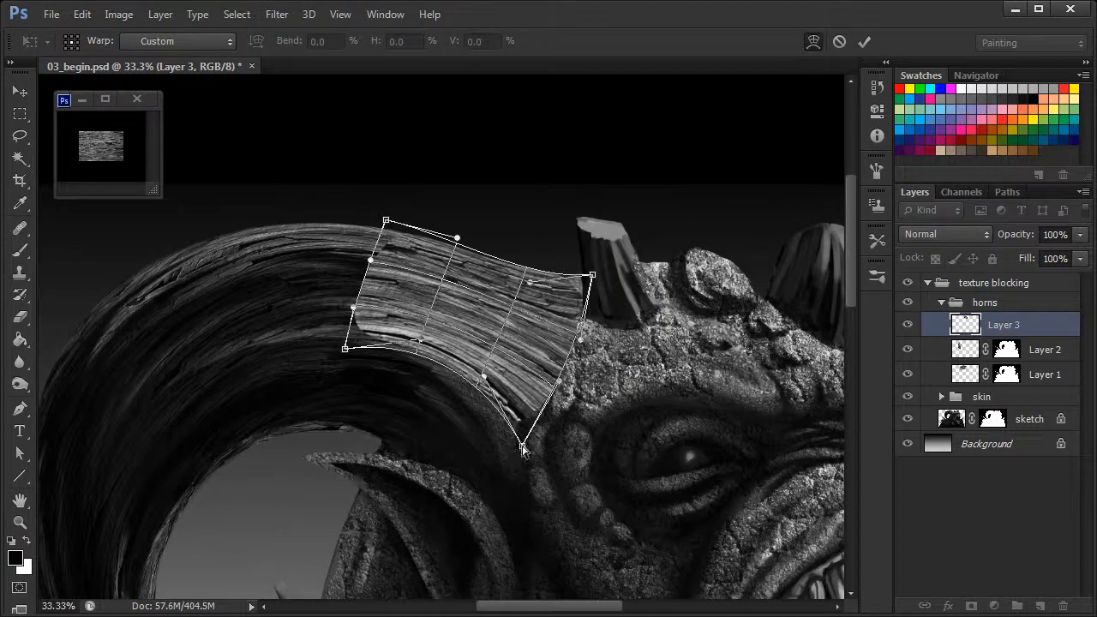
pyautogui.moveTo(525, 449); pyautogui.dragTo(522, 446)
pyautogui.moveTo(596, 279)
pyautogui.mouseDown()
pyautogui.moveTo(556, 298)
pyautogui.moveTo(594, 277)
pyautogui.mouseUp()
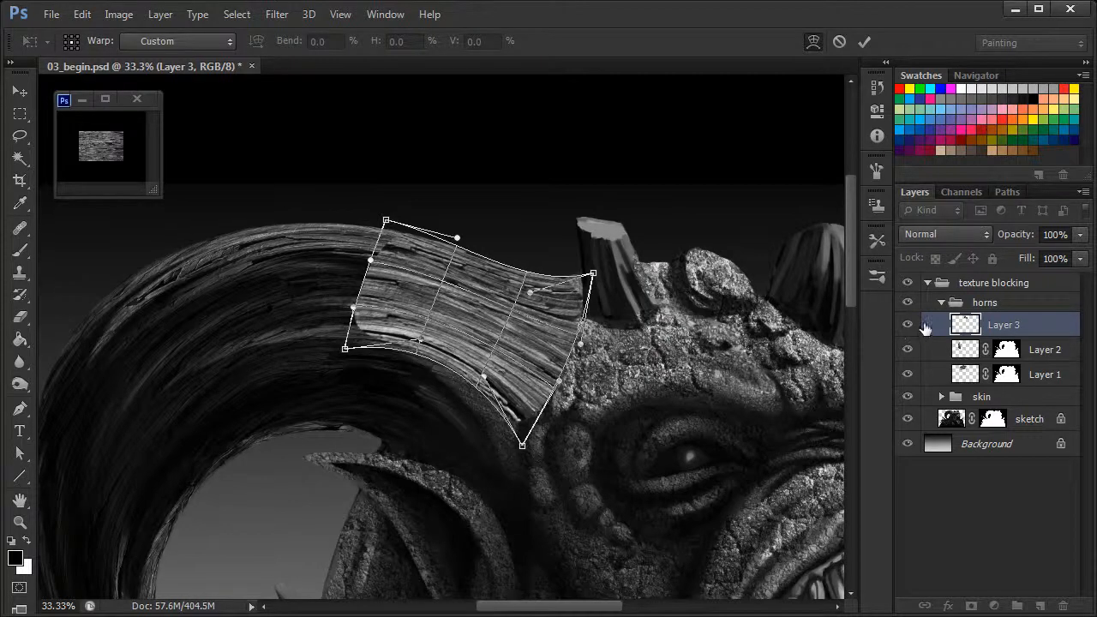
pyautogui.click(865, 41)
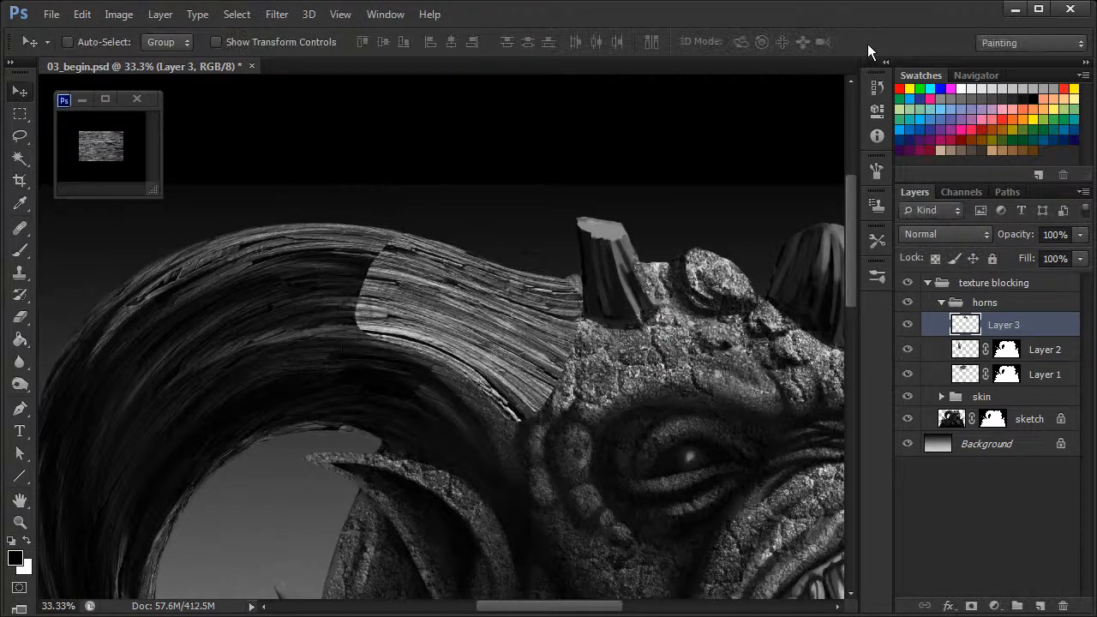
# - Toggle Layer 3's visibility to compare the horn's base with and without the new wood patch
pyautogui.click(908, 327)
pyautogui.click(908, 327)
pyautogui.click(909, 326)
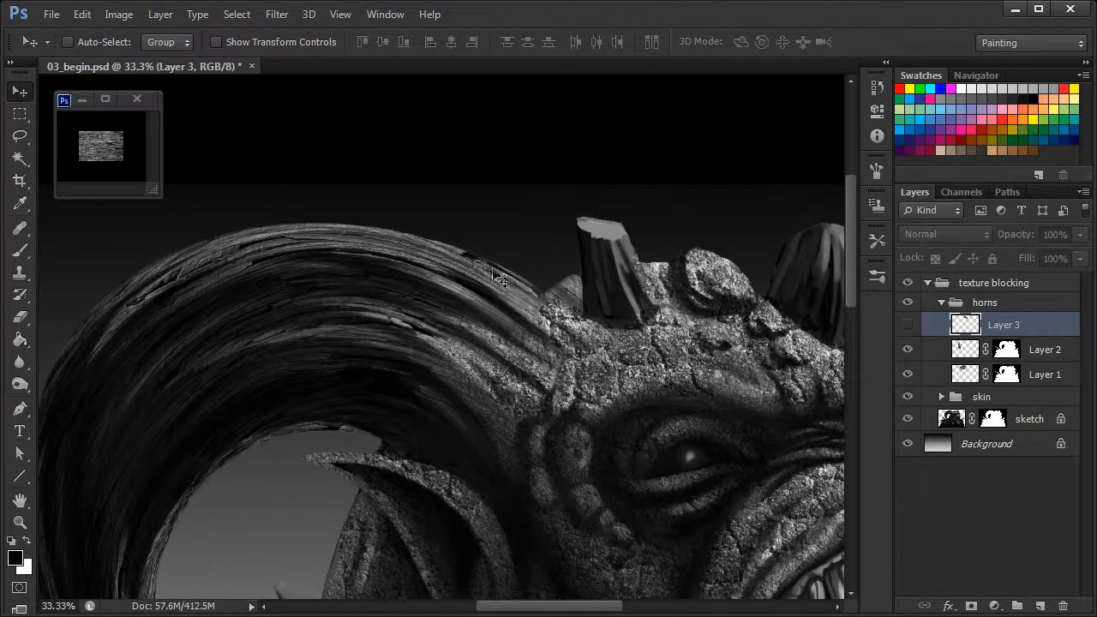
pyautogui.click(908, 327)
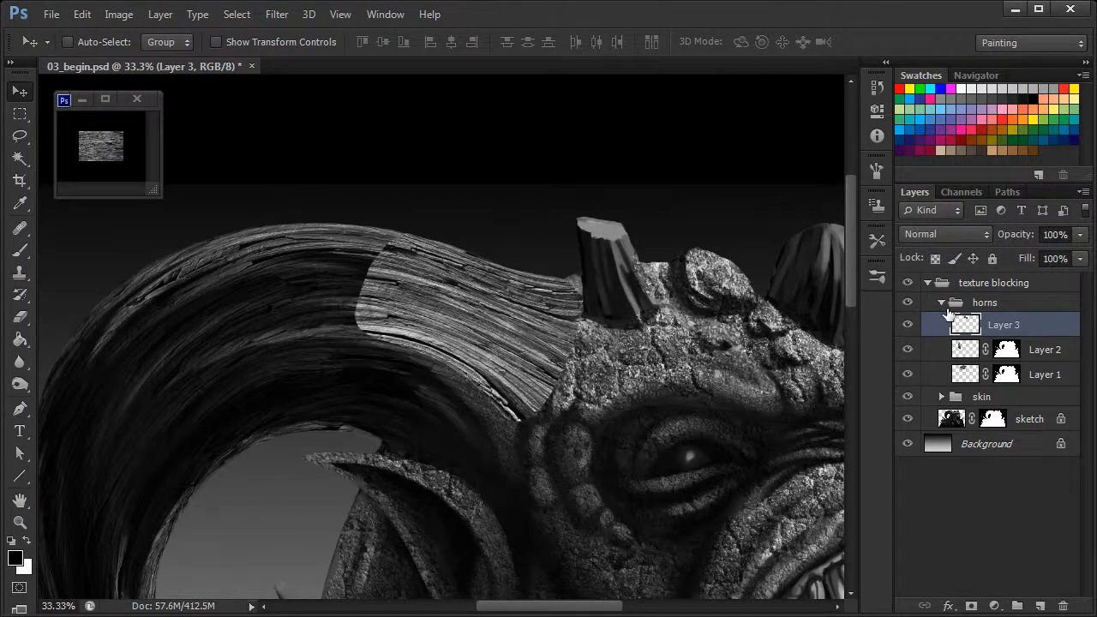
# - Erase the hard edges of Layer 3's wood patch with a soft 267 px eraser, blending it into the horn and the head
pyautogui.click(20, 317)
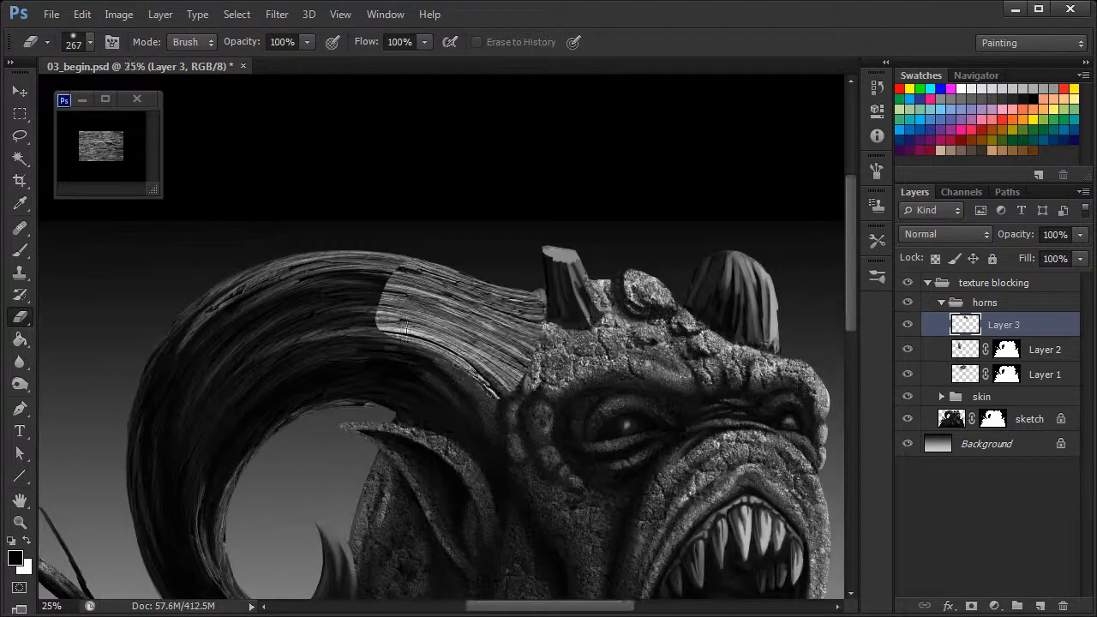
pyautogui.moveTo(399, 343)
pyautogui.mouseDown()
pyautogui.moveTo(344, 332)
pyautogui.moveTo(404, 295)
pyautogui.moveTo(347, 285)
pyautogui.moveTo(358, 268)
pyautogui.moveTo(402, 271)
pyautogui.moveTo(398, 333)
pyautogui.moveTo(348, 348)
pyautogui.moveTo(387, 331)
pyautogui.moveTo(376, 308)
pyautogui.moveTo(412, 311)
pyautogui.mouseUp()
pyautogui.hotkey('ctrl', '-')
pyautogui.moveTo(415, 161)
pyautogui.mouseDown()
pyautogui.moveTo(460, 180)
pyautogui.moveTo(424, 153)
pyautogui.moveTo(464, 153)
pyautogui.moveTo(446, 155)
pyautogui.moveTo(461, 182)
pyautogui.moveTo(451, 182)
pyautogui.moveTo(483, 178)
pyautogui.moveTo(482, 202)
pyautogui.moveTo(463, 181)
pyautogui.moveTo(482, 194)
pyautogui.moveTo(525, 170)
pyautogui.moveTo(496, 177)
pyautogui.moveTo(520, 153)
pyautogui.moveTo(521, 129)
pyautogui.moveTo(512, 131)
pyautogui.moveTo(548, 120)
pyautogui.moveTo(432, 127)
pyautogui.moveTo(444, 130)
pyautogui.moveTo(417, 115)
pyautogui.moveTo(401, 126)
pyautogui.moveTo(461, 192)
pyautogui.moveTo(443, 159)
pyautogui.moveTo(409, 159)
pyautogui.moveTo(375, 224)
pyautogui.moveTo(500, 170)
pyautogui.moveTo(502, 183)
pyautogui.moveTo(515, 135)
pyautogui.moveTo(494, 190)
pyautogui.mouseUp()
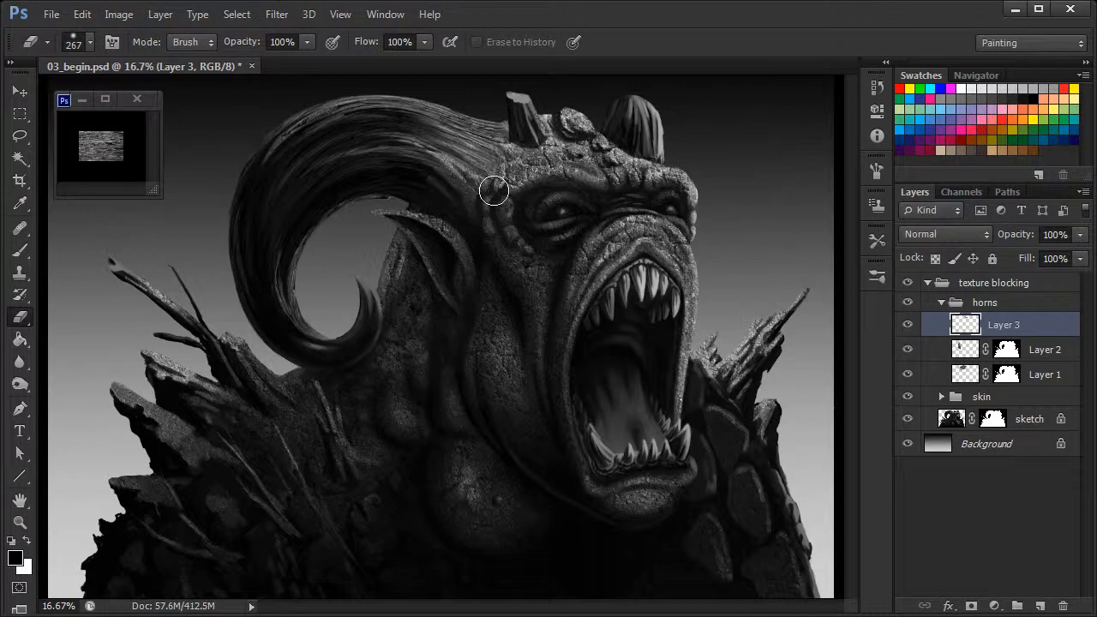
# - Try the Overlay blend mode on Layer 3's wood patch and return it to Normal
pyautogui.click(959, 233)
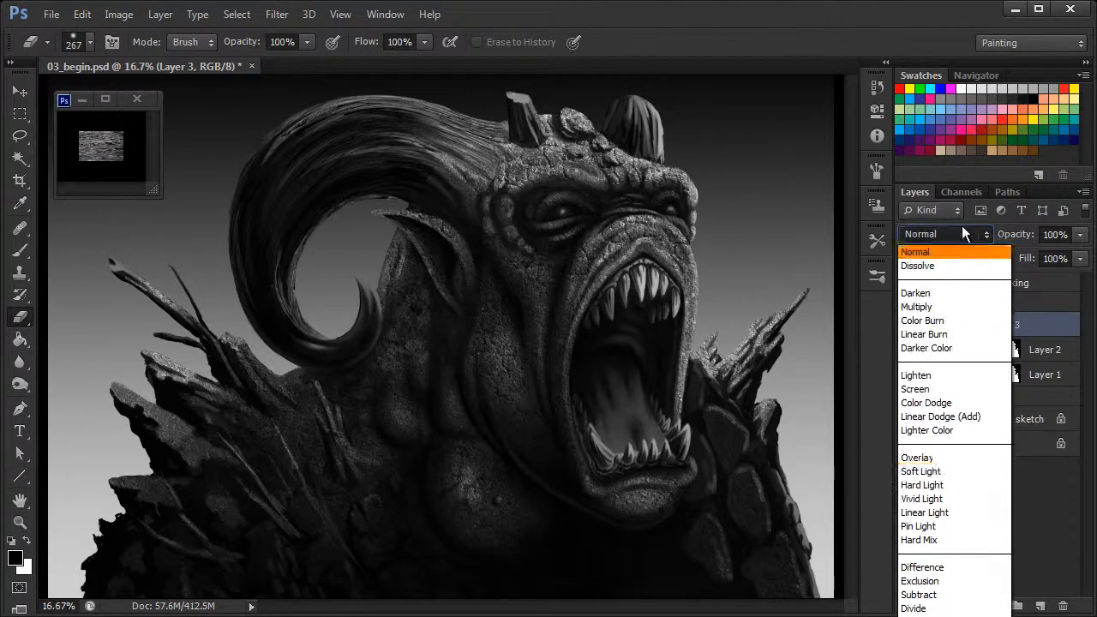
pyautogui.click(941, 459)
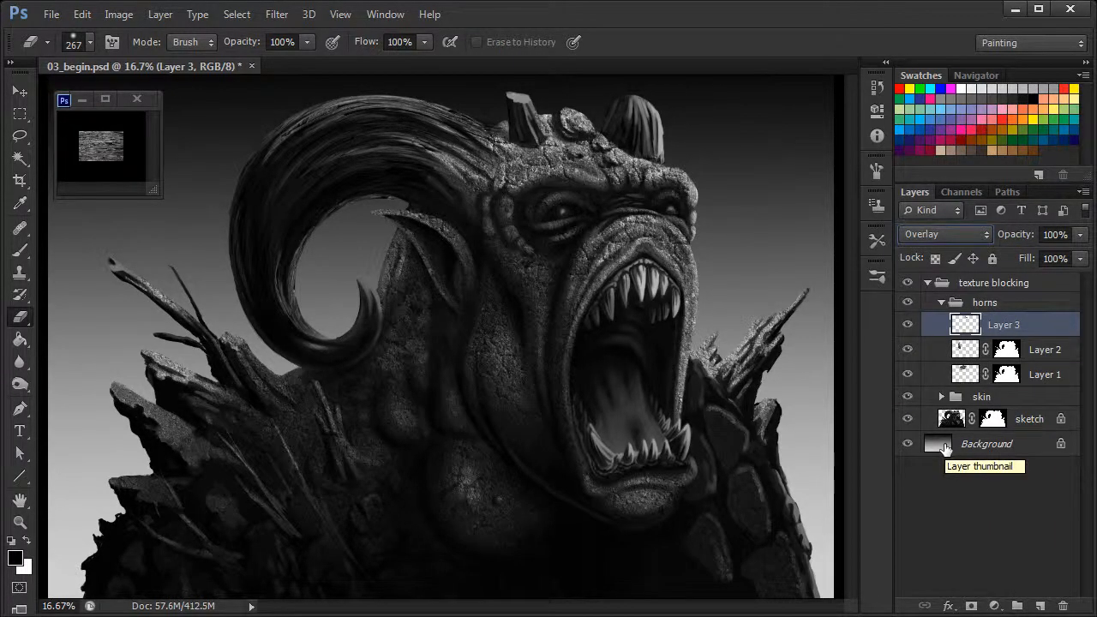
pyautogui.click(964, 236)
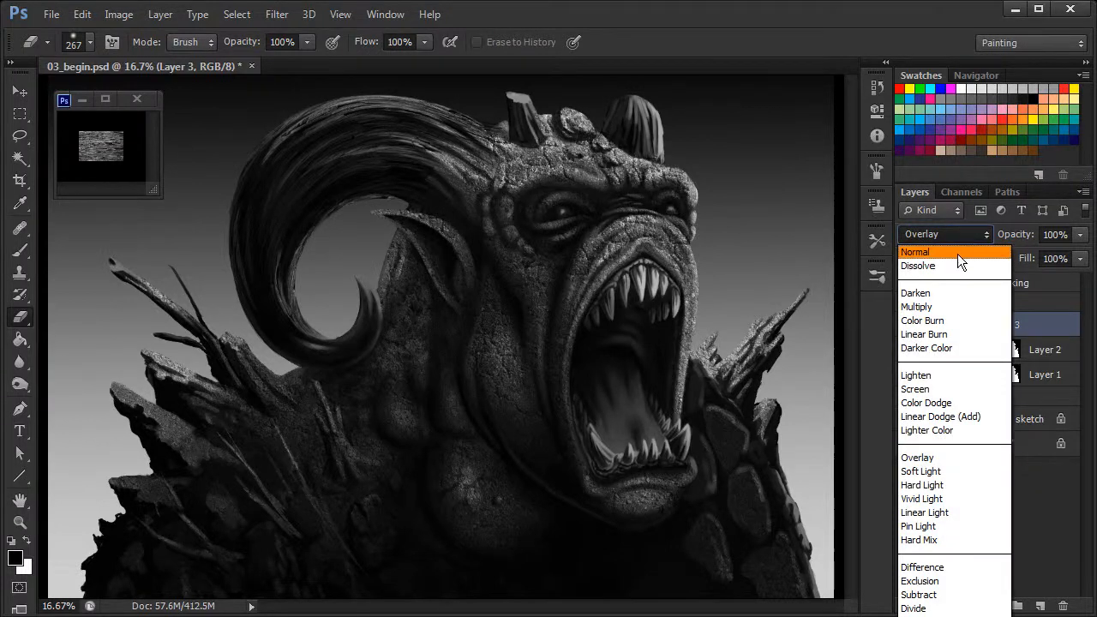
pyautogui.click(959, 252)
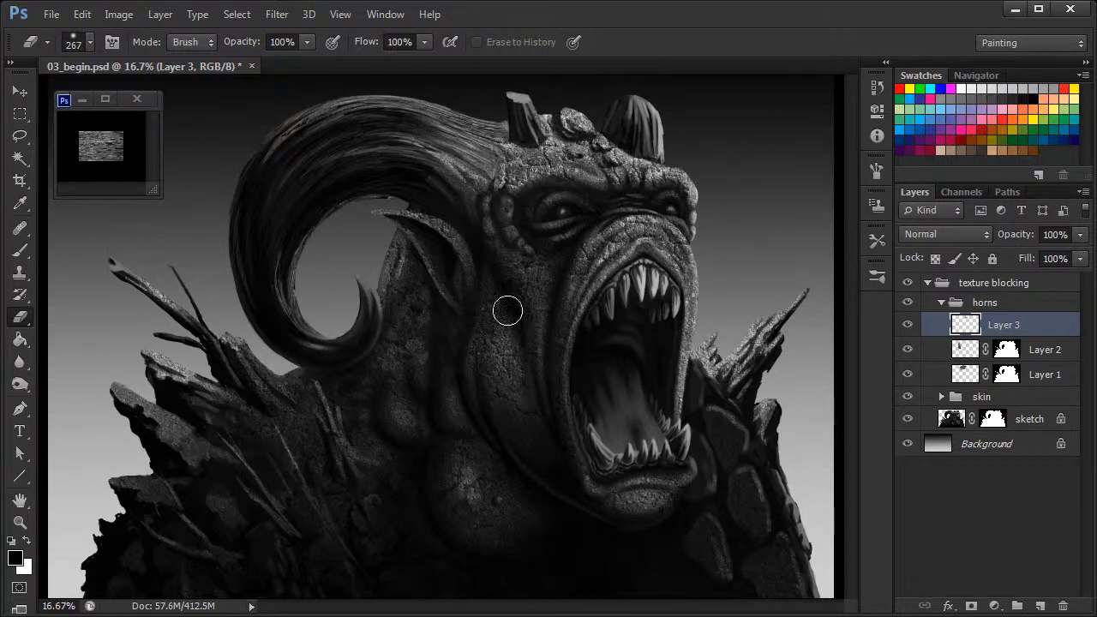
# - Erase more of the wood patch where the horn's base meets the skin above the brow, softening the transition
pyautogui.hotkey('ctrl', '+')
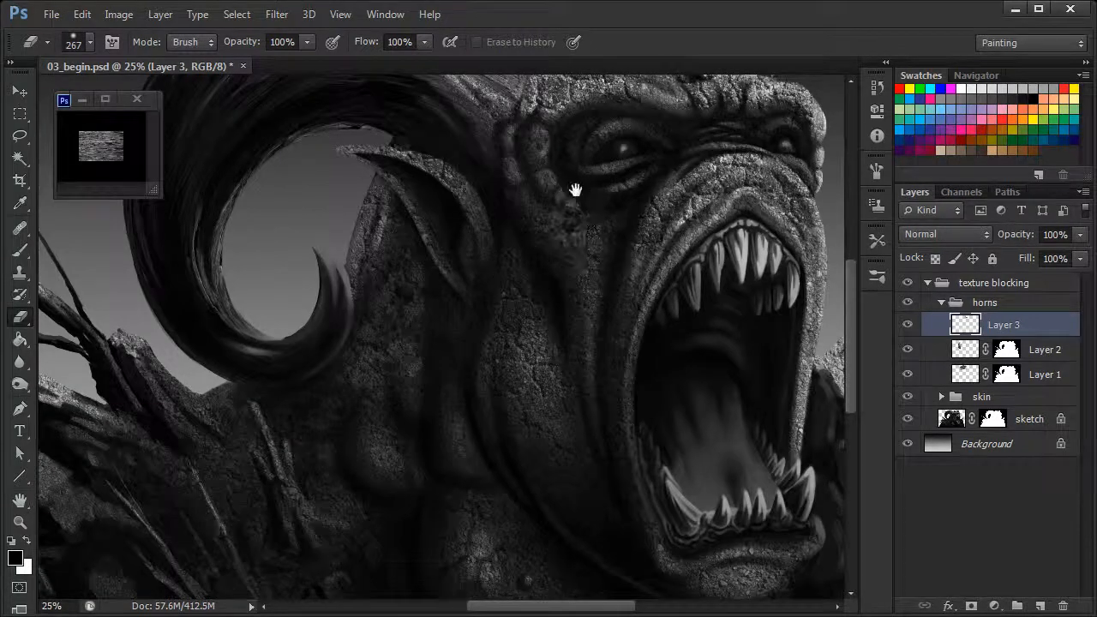
pyautogui.moveTo(574, 199); pyautogui.dragTo(591, 399)
pyautogui.moveTo(543, 312)
pyautogui.mouseDown()
pyautogui.moveTo(499, 277)
pyautogui.moveTo(552, 307)
pyautogui.moveTo(551, 298)
pyautogui.moveTo(495, 300)
pyautogui.moveTo(554, 303)
pyautogui.mouseUp()
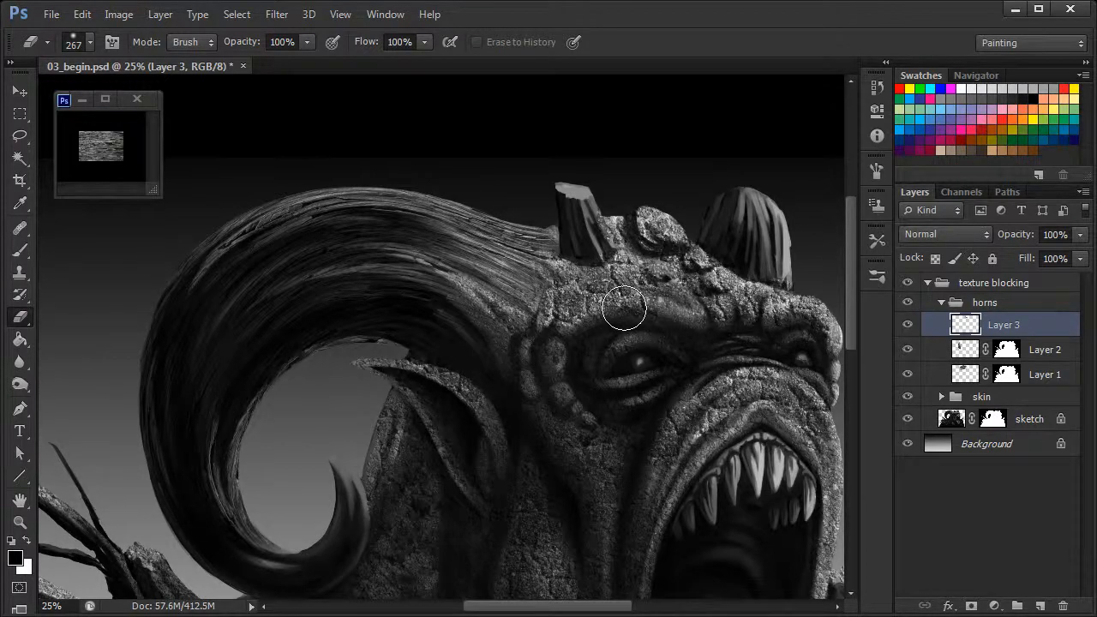
pyautogui.hotkey('ctrl', '-')
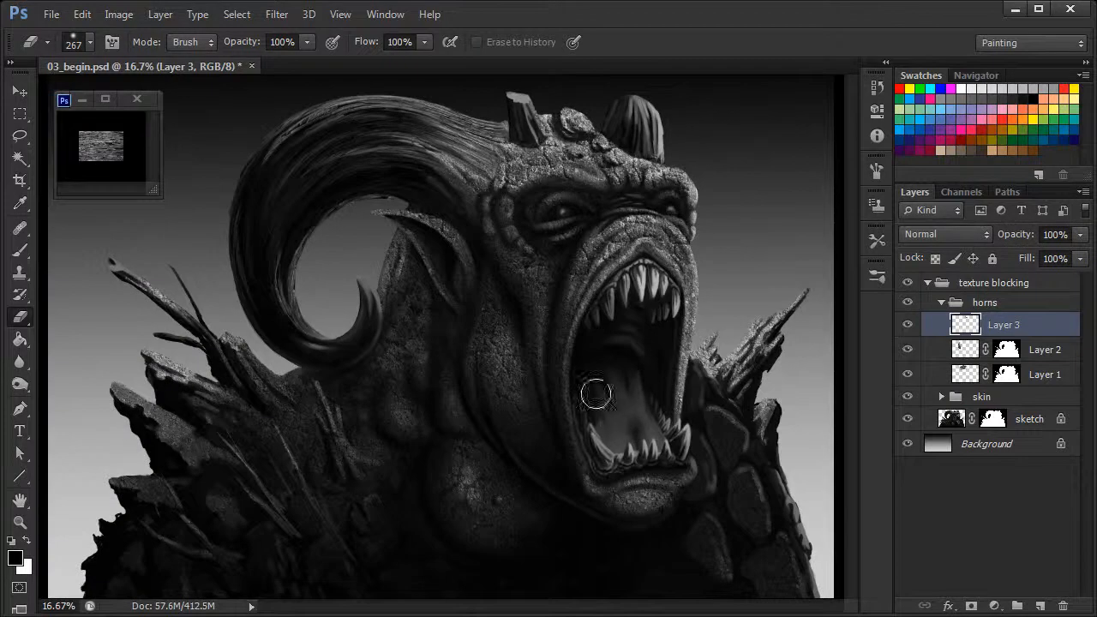